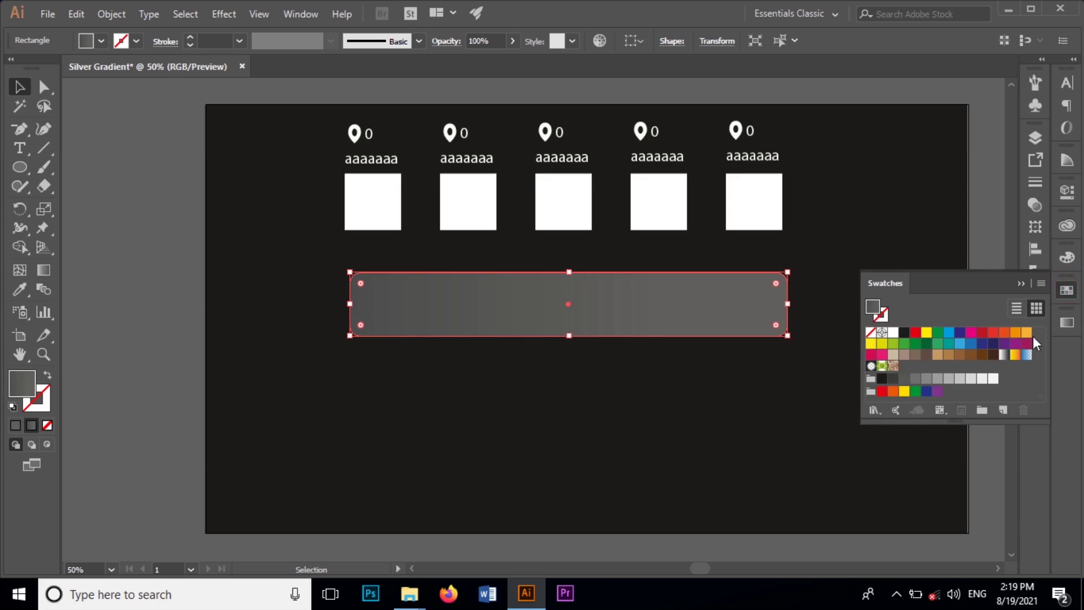
# Step: Fill the rounded rectangle with the white-to-black linear gradient swatch and add three intermediate colour stops to it
pyautogui.click(1004, 354)
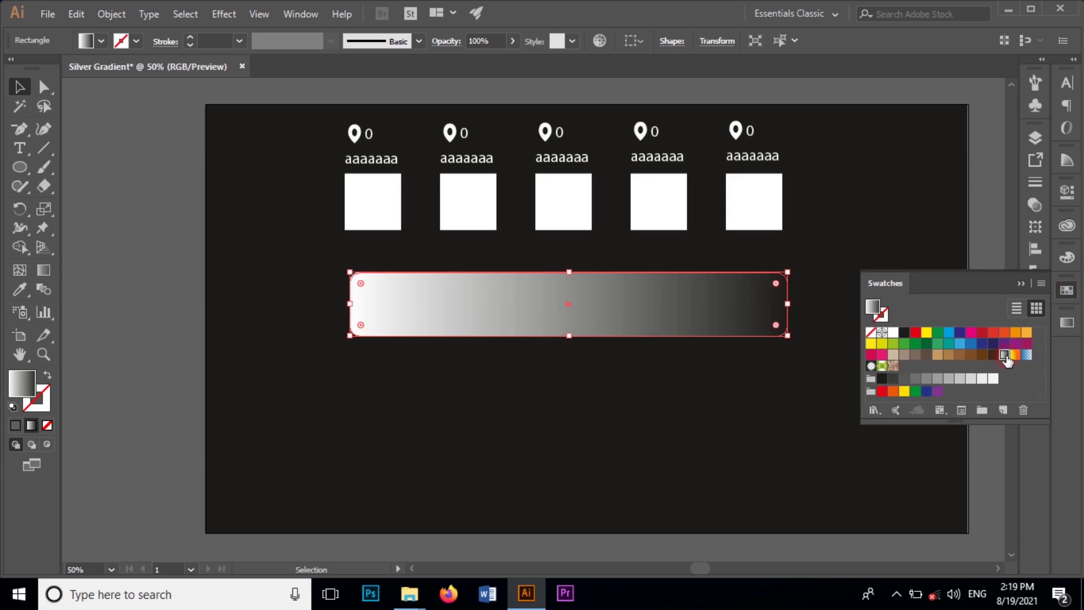
pyautogui.click(1066, 323)
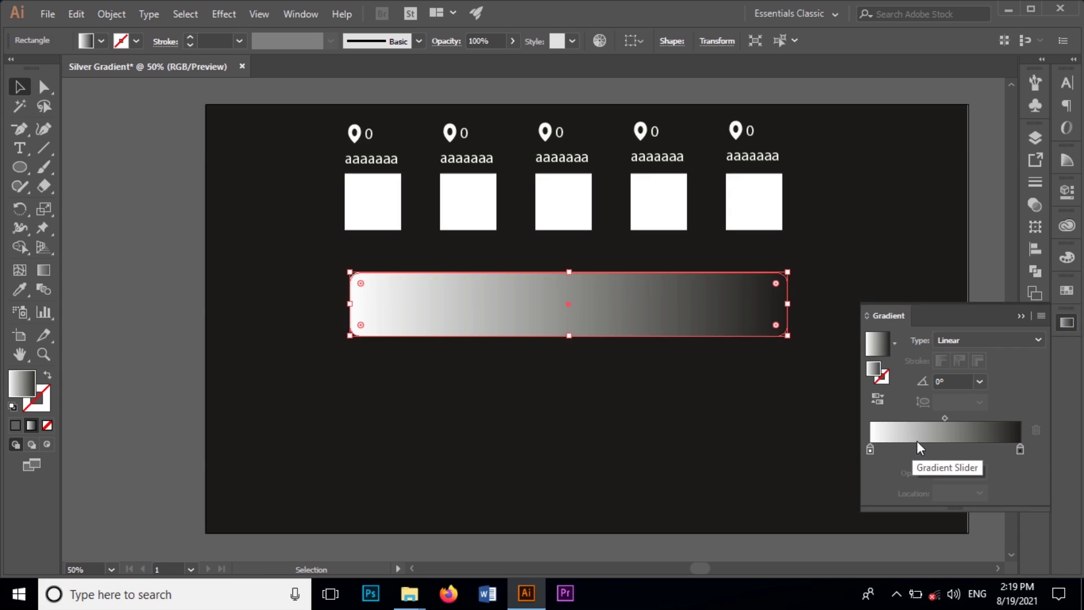
pyautogui.click(912, 445)
pyautogui.click(953, 446)
pyautogui.click(996, 445)
# Step: Set the gradient's first colour stop, at location 0%, to hex colour 4d4d4d
pyautogui.doubleClick(870, 449)
pyautogui.click(972, 371)
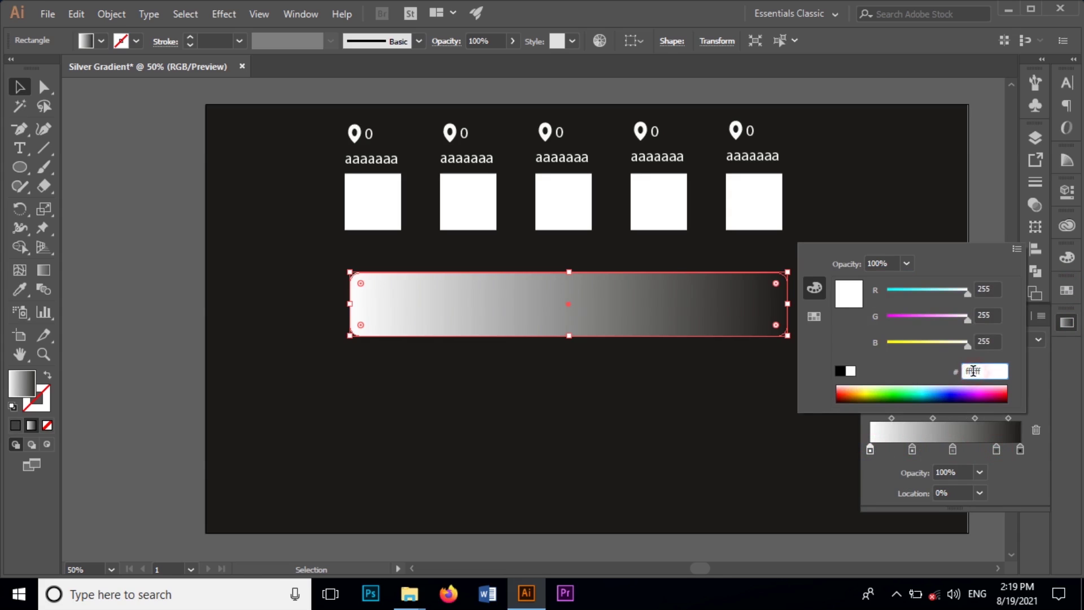
pyautogui.write('4d4d4d')
pyautogui.press('Return')
# Step: Set the gradient's second colour stop to hex colour d8d8d8
pyautogui.click(913, 450)
pyautogui.doubleClick(912, 450)
pyautogui.doubleClick(976, 374)
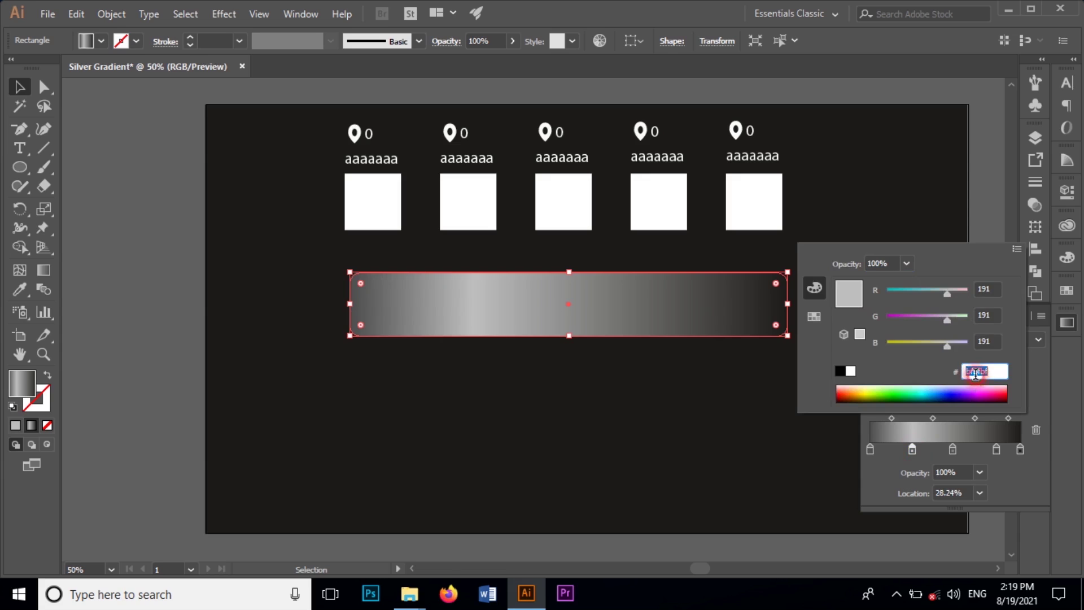
pyautogui.write('d8d8d8')
pyautogui.press('Return')
# Step: Set the gradient's middle colour stop to white, hex ffffff
pyautogui.click(953, 450)
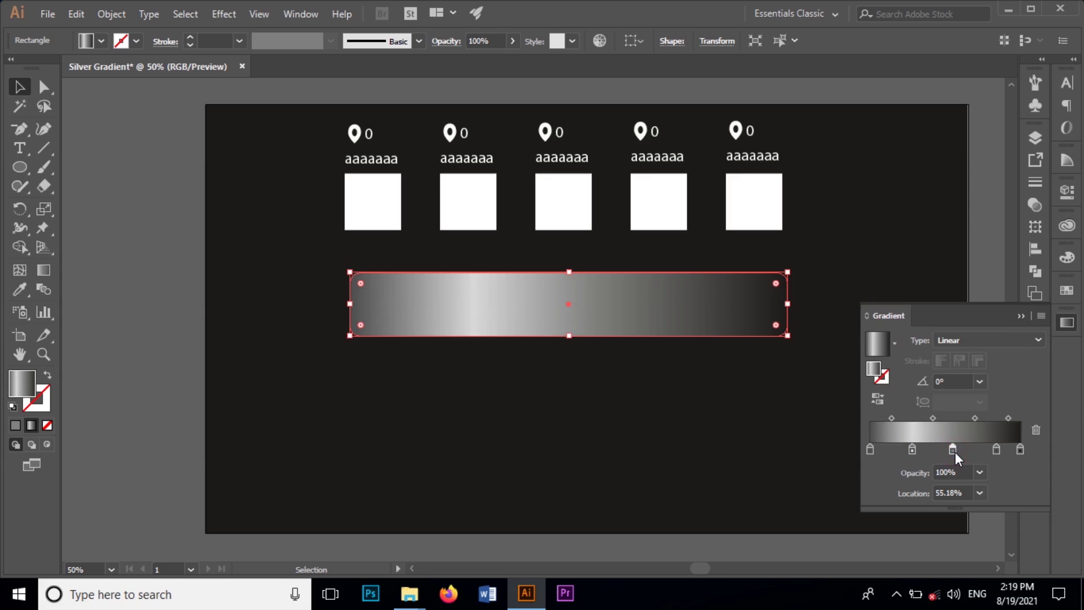
pyautogui.doubleClick(954, 451)
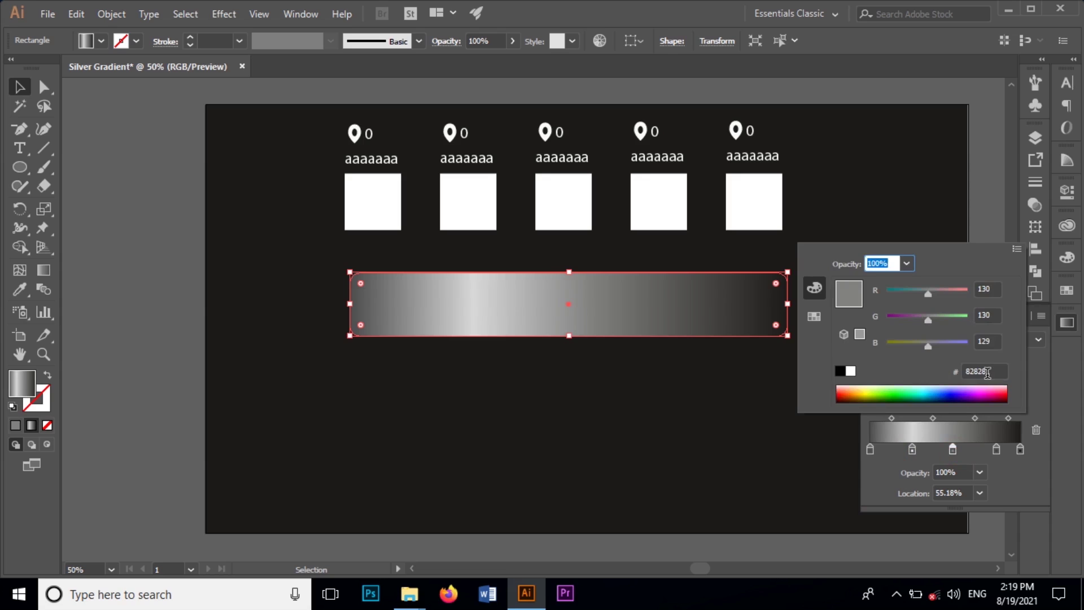
pyautogui.doubleClick(986, 372)
pyautogui.write('fffff')
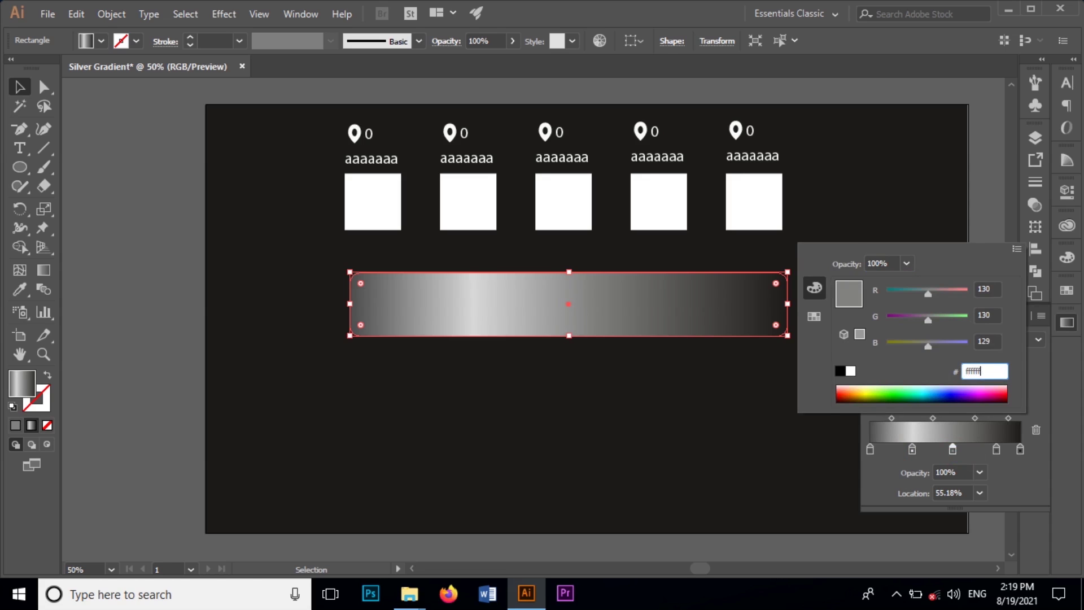
pyautogui.press('Return')
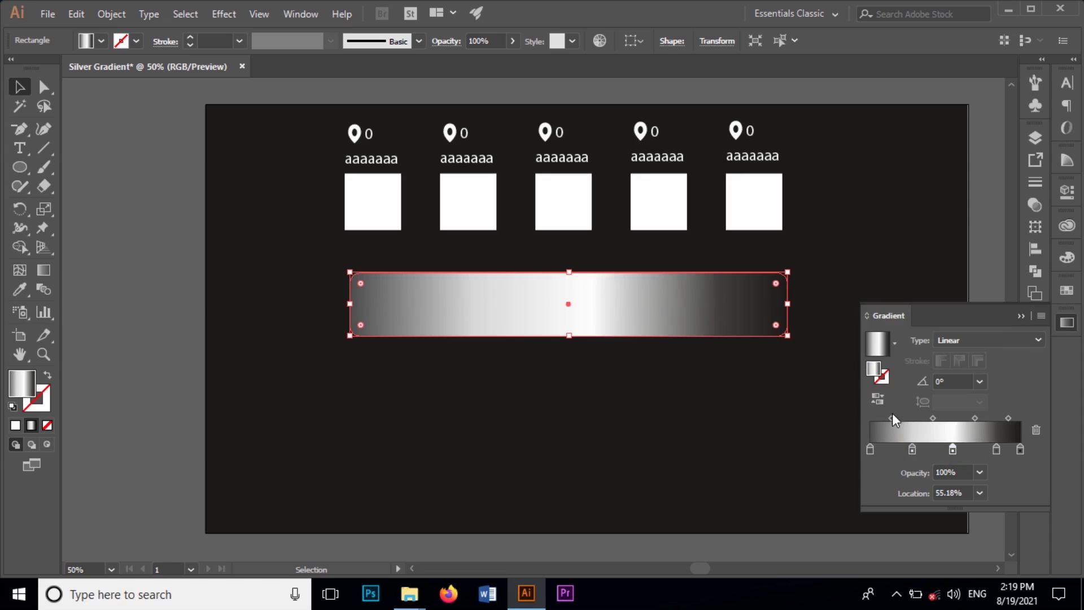
# Step: Set the gradient's fourth colour stop to hex colour d8d8d8
pyautogui.click(996, 449)
pyautogui.doubleClick(996, 449)
pyautogui.doubleClick(973, 371)
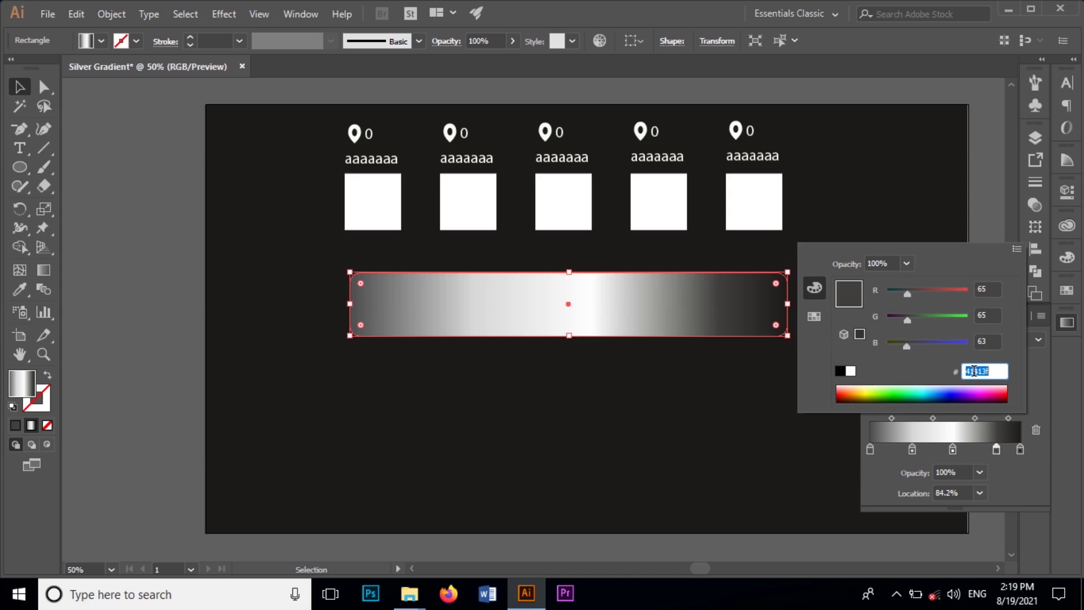
pyautogui.write('d8d8d8')
pyautogui.press('Return')
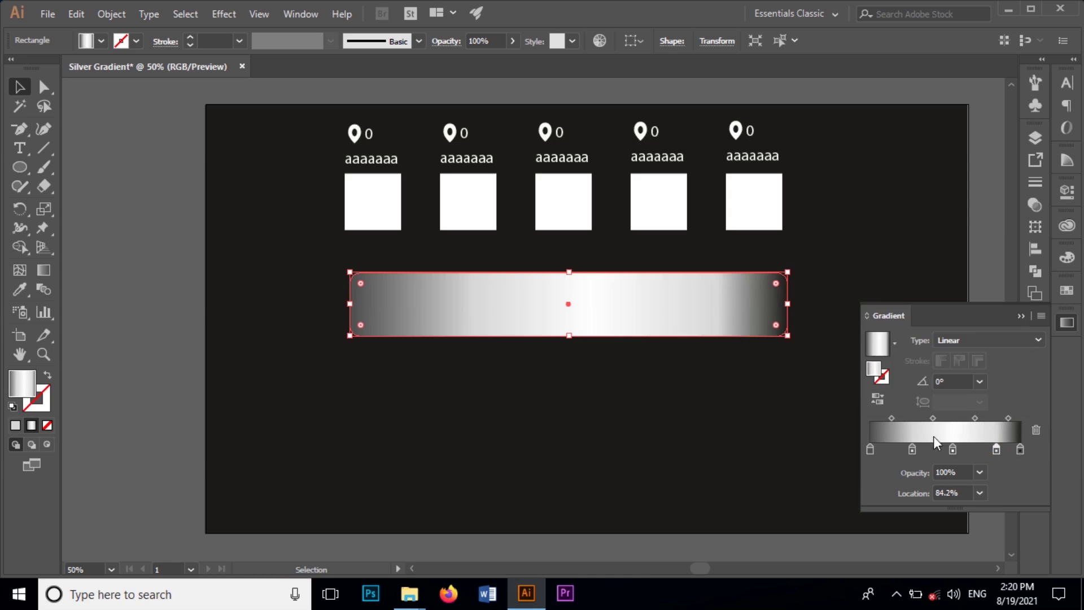
# Step: Set the gradient's last colour stop, at location 100%, to hex colour 4d4d4d
pyautogui.click(1020, 449)
pyautogui.doubleClick(1022, 448)
pyautogui.click(985, 371)
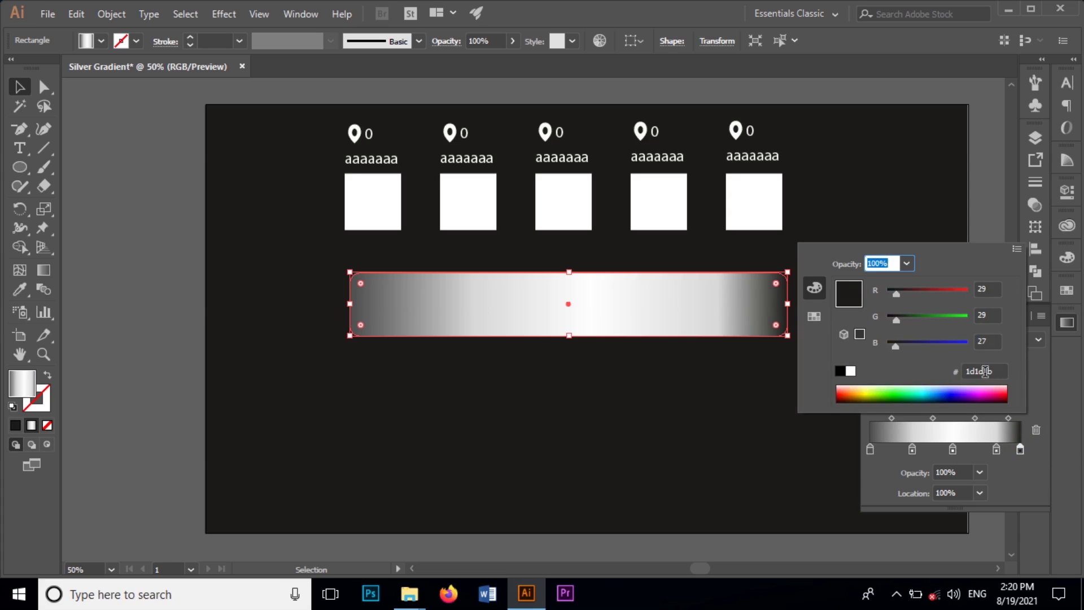
pyautogui.write('4d4d4d')
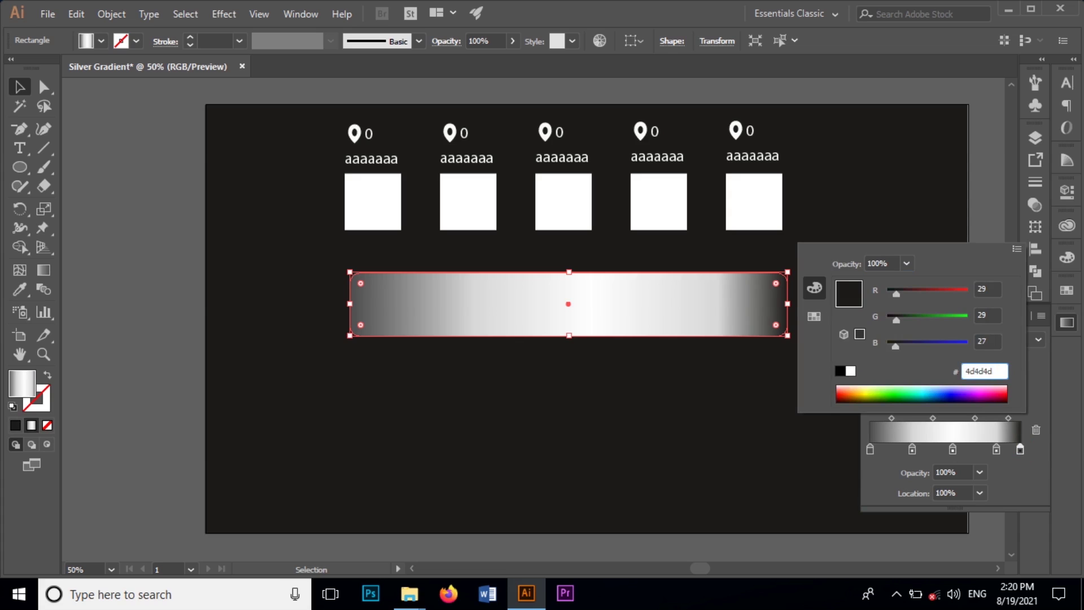
pyautogui.press('Return')
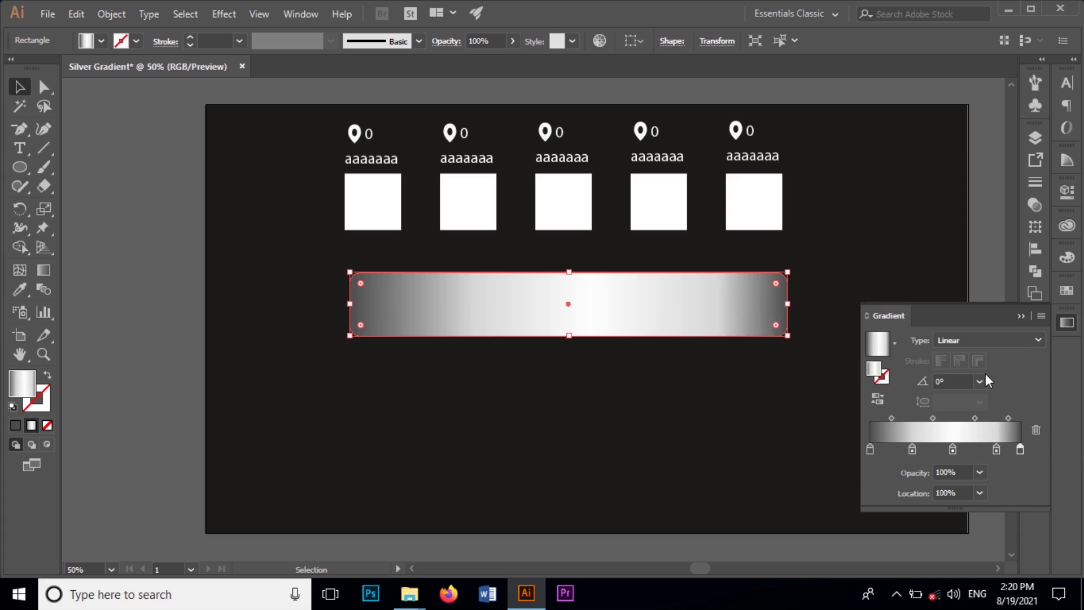
# Step: Set the location of the gradient's second colour stop to 32.8%
pyautogui.click(912, 449)
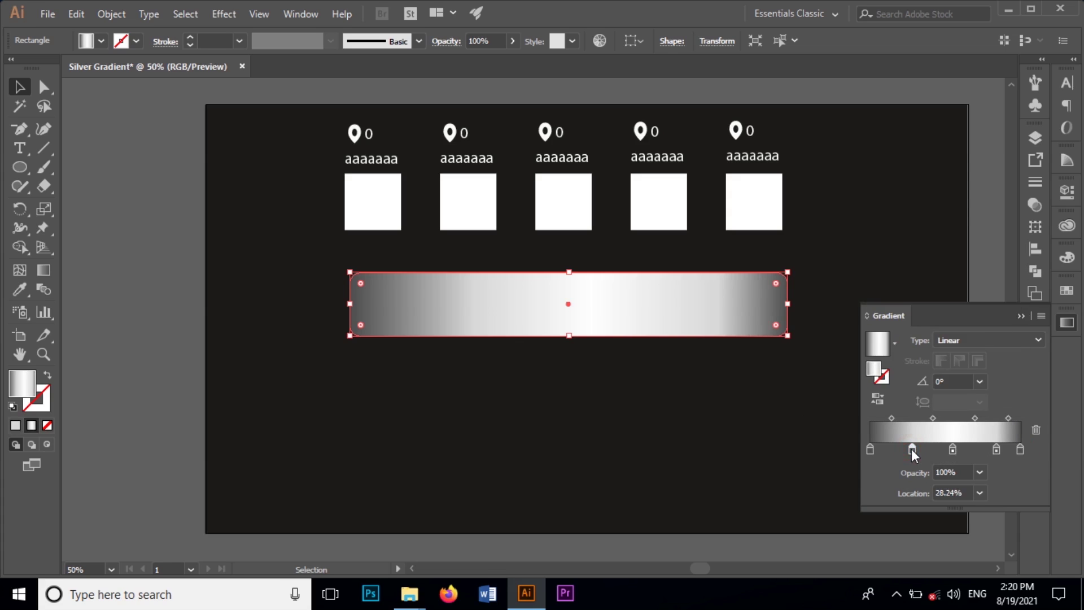
pyautogui.click(956, 495)
pyautogui.doubleClick(956, 495)
pyautogui.write('32.8')
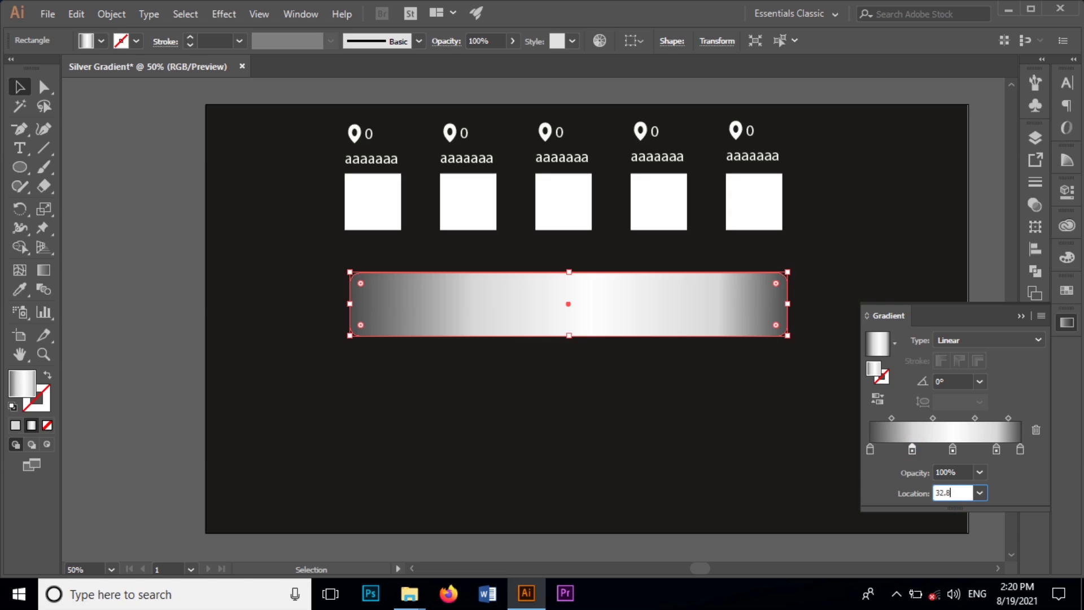
pyautogui.press('Return')
# Step: Set the location of the gradient's middle white stop to 52.4%
pyautogui.click(953, 450)
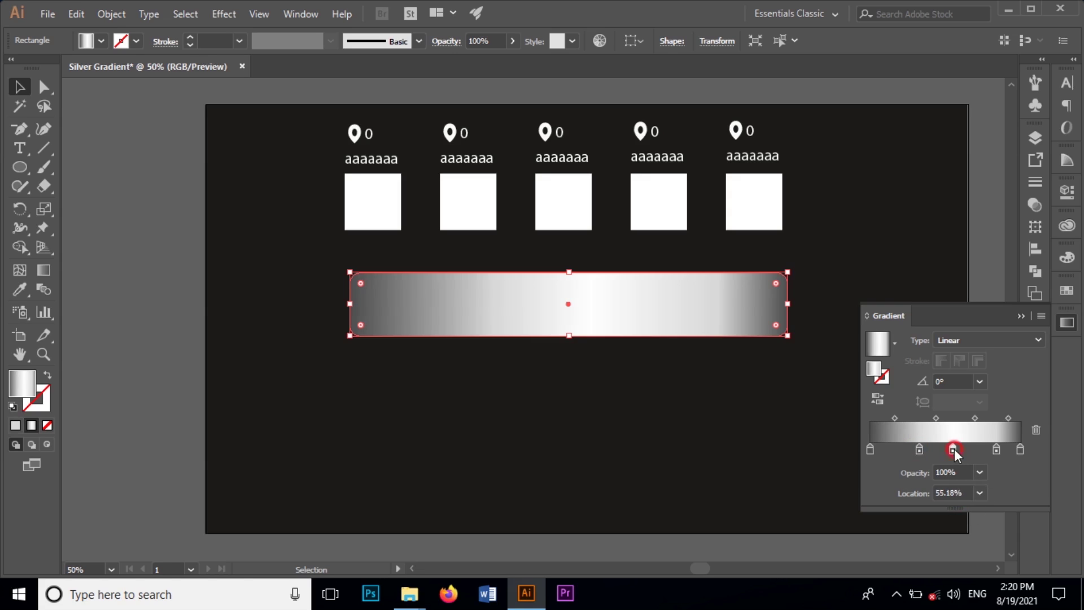
pyautogui.doubleClick(959, 493)
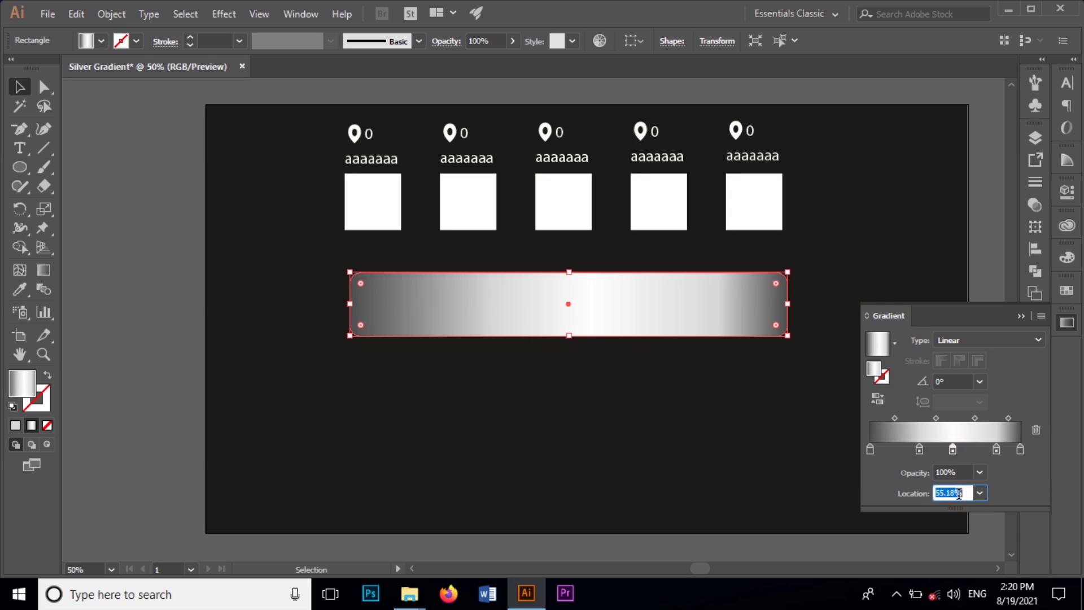
pyautogui.write('52.4')
pyautogui.press('Return')
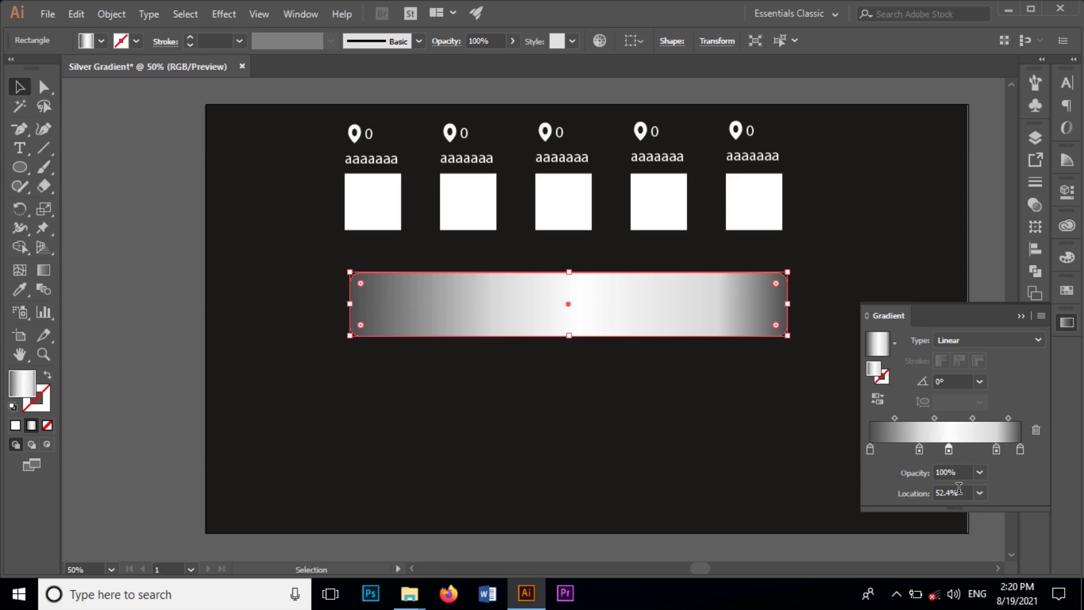
# Step: Set the location of the gradient's fourth colour stop to 72.98%
pyautogui.click(997, 450)
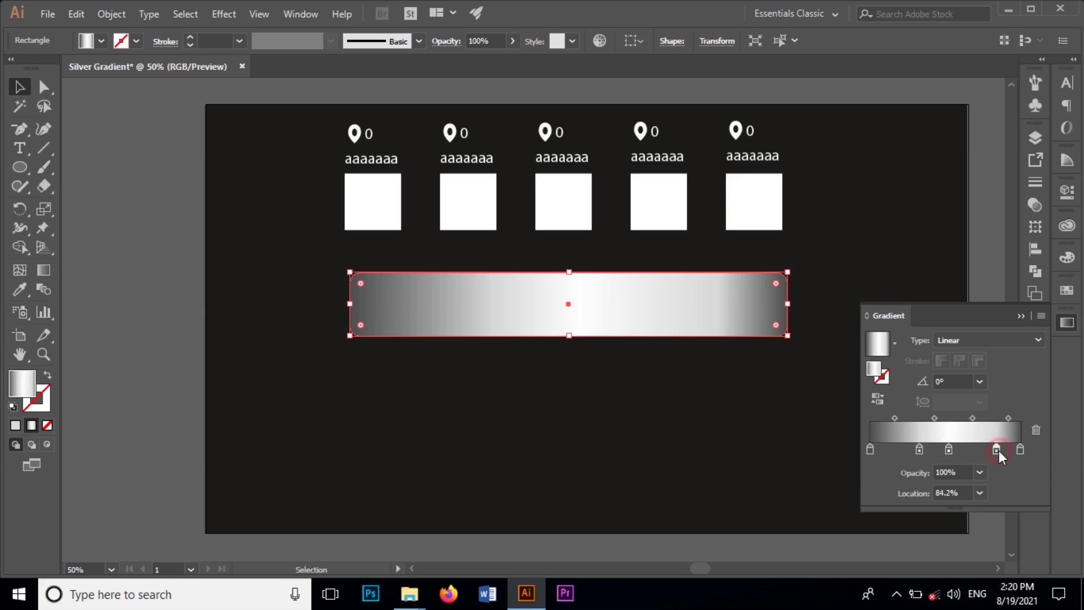
pyautogui.doubleClick(942, 492)
pyautogui.write('72.9')
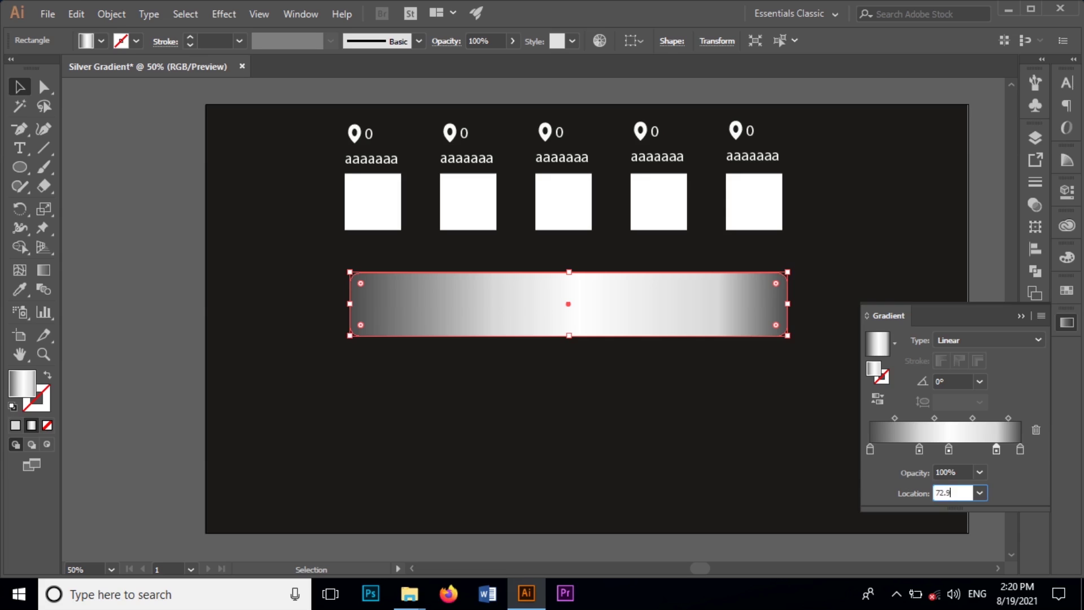
pyautogui.write('8')
pyautogui.press('Return')
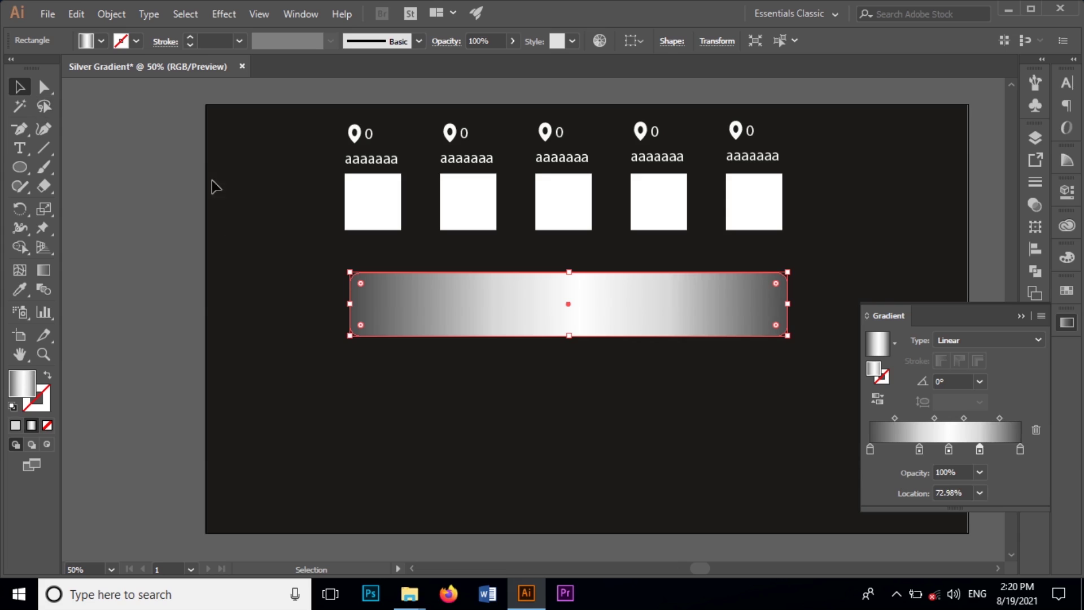
# Step: Replace the placeholder colour label above the first white square with 4d4d4d
pyautogui.click(364, 162)
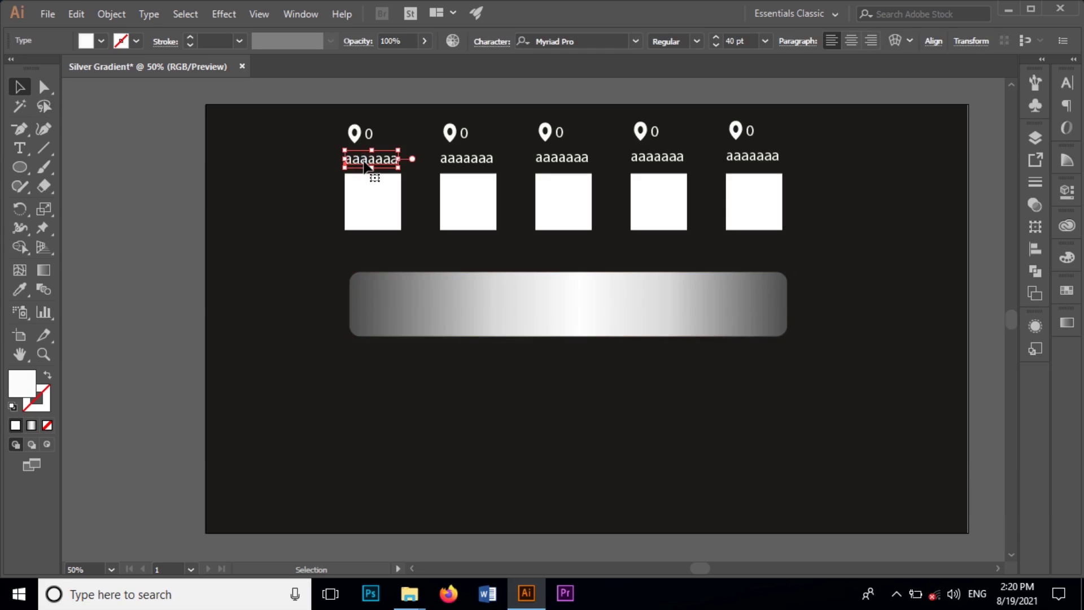
pyautogui.doubleClick(364, 164)
pyautogui.doubleClick(364, 164)
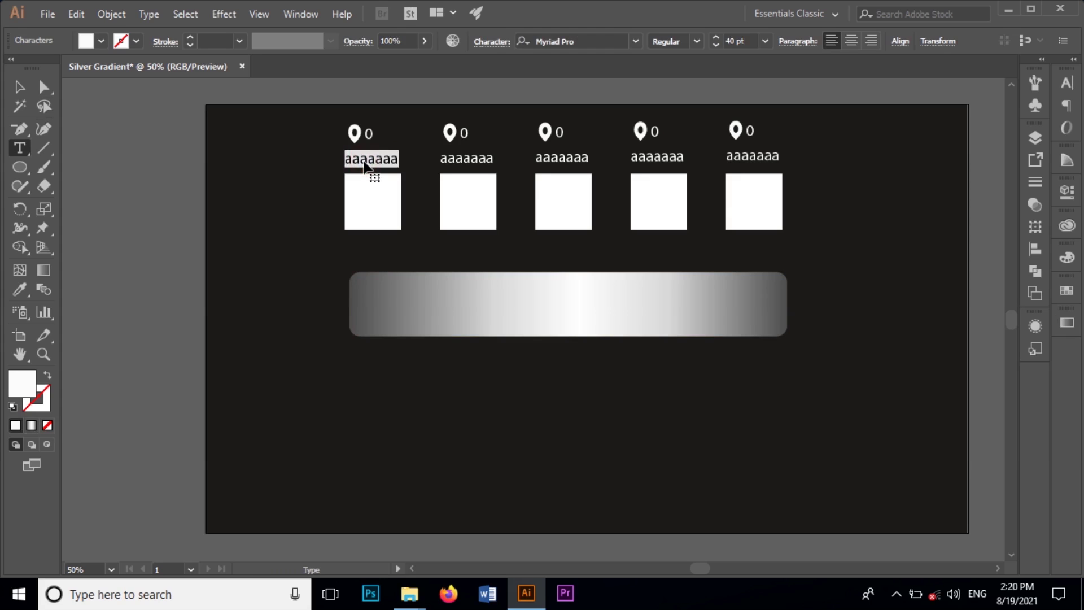
pyautogui.write('4d4d4d')
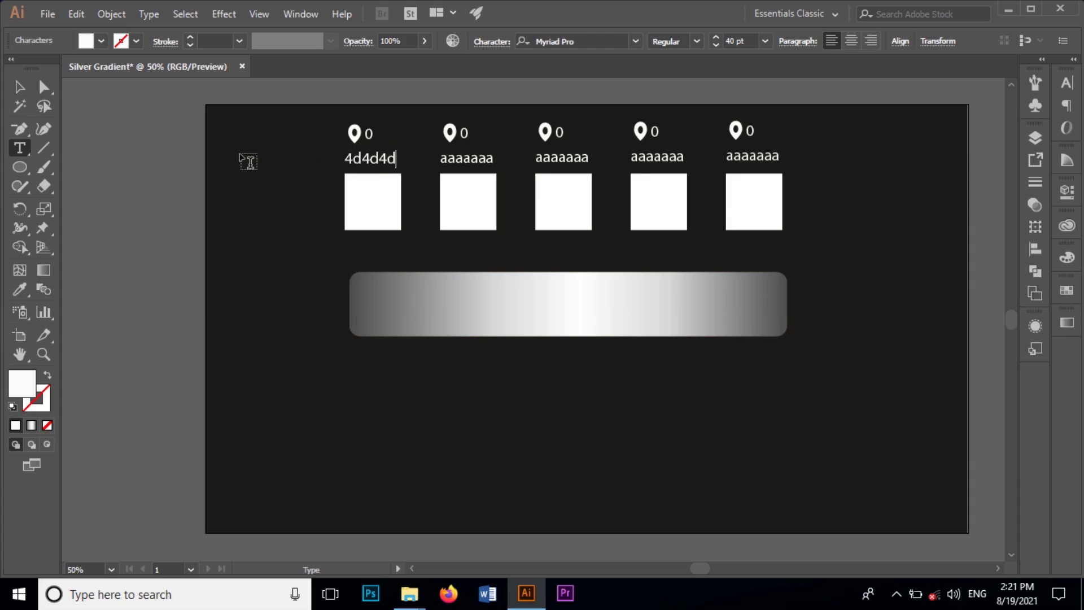
pyautogui.click(21, 87)
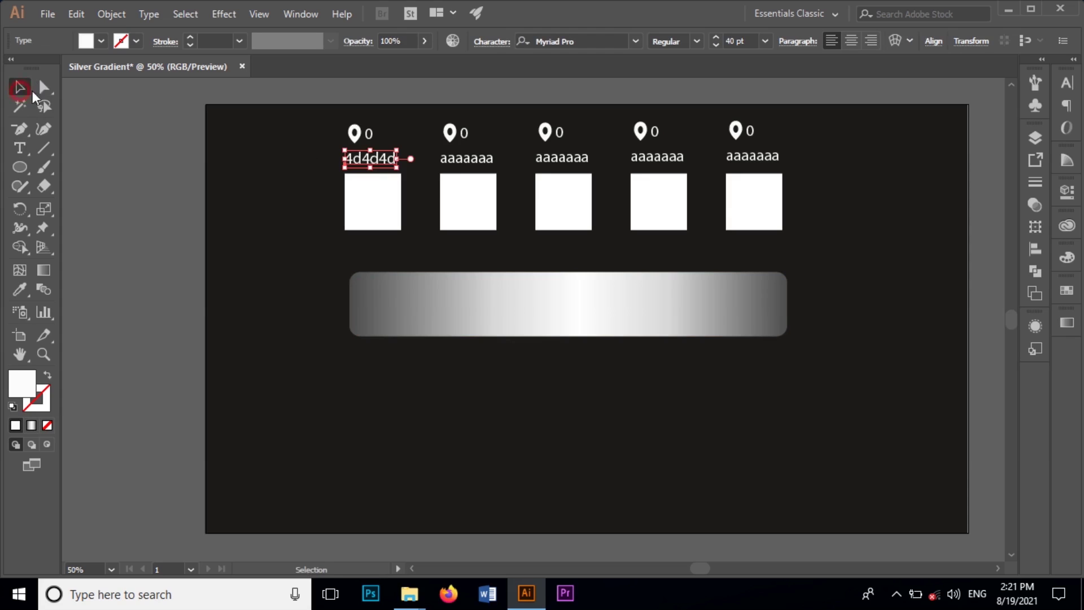
# Step: Replace the placeholder colour label above the second white square with d8d8d8
pyautogui.click(459, 164)
pyautogui.doubleClick(471, 163)
pyautogui.doubleClick(472, 162)
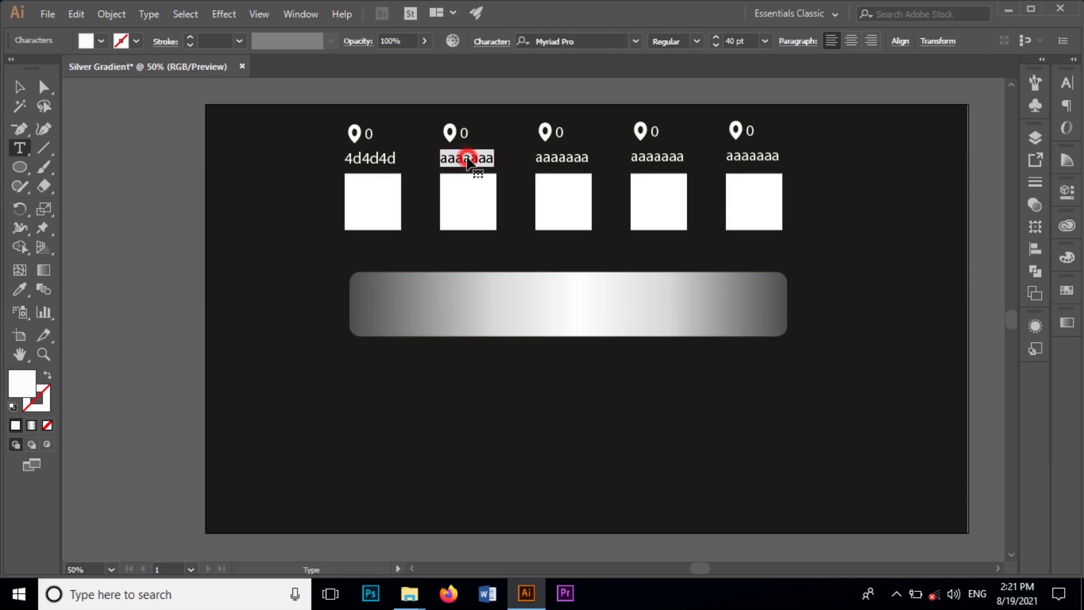
pyautogui.write('d8d8d8')
pyautogui.click(21, 87)
# Step: Replace the placeholder colour label above the third white square with ffffff
pyautogui.click(572, 160)
pyautogui.doubleClick(568, 160)
pyautogui.doubleClick(562, 161)
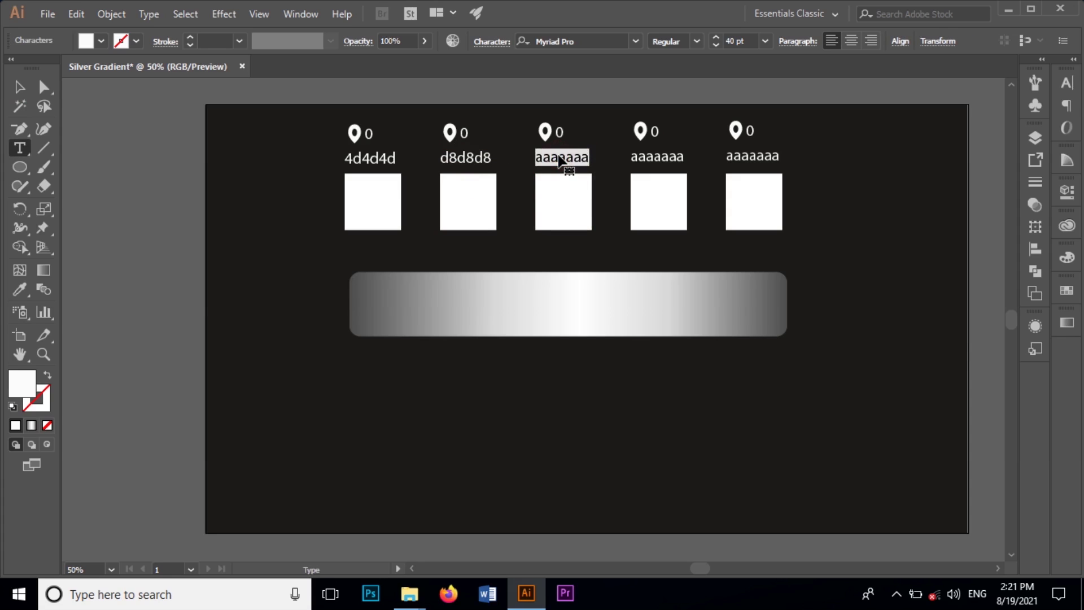
pyautogui.write('ffffff')
pyautogui.click(19, 87)
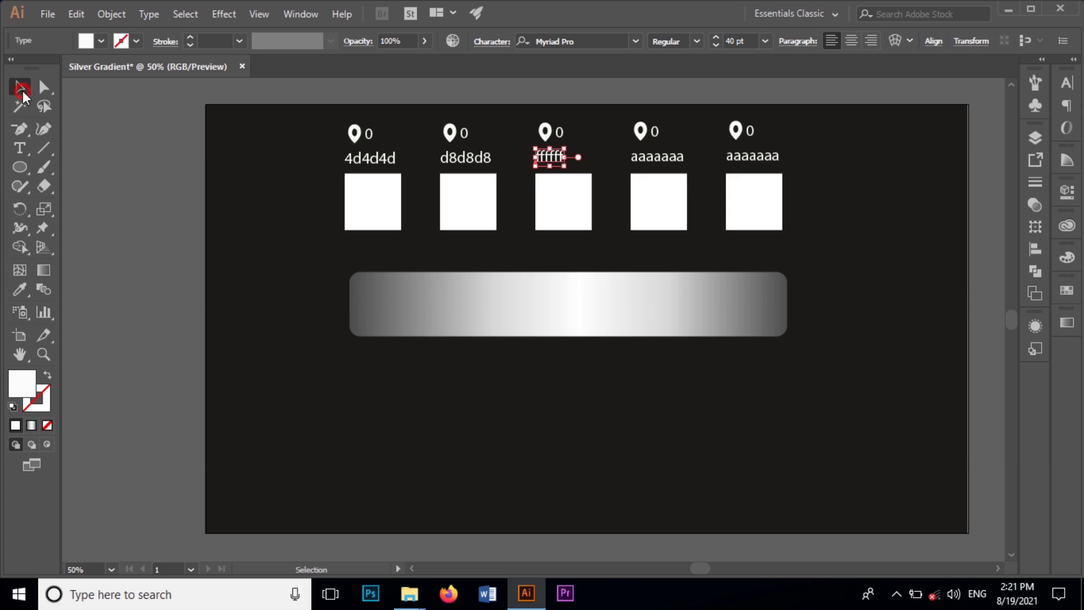
# Step: Replace the placeholder colour label above the fourth white square with d8d8d8
pyautogui.click(641, 161)
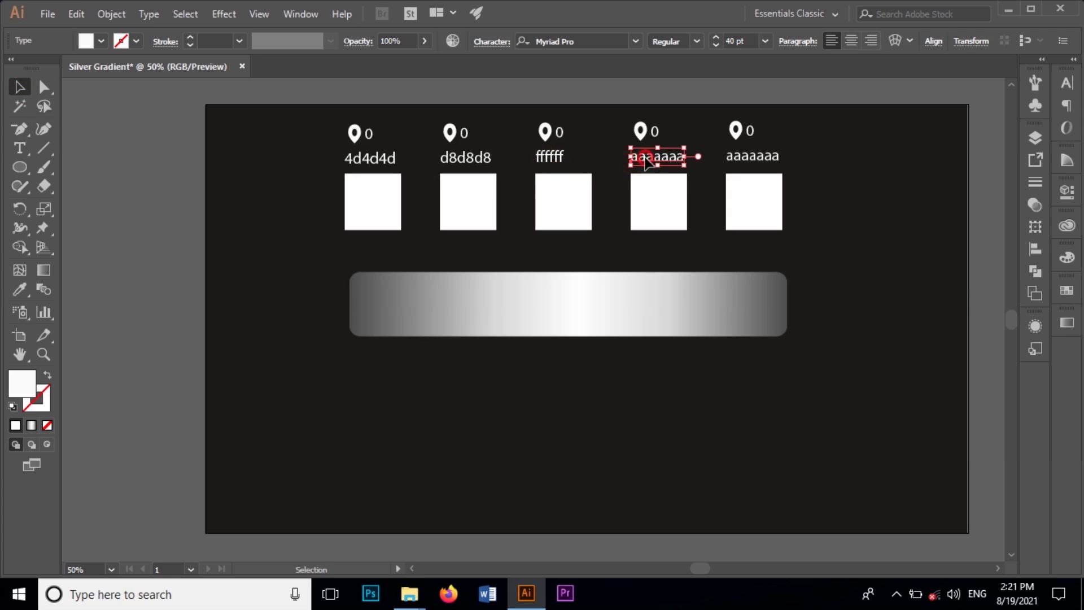
pyautogui.doubleClick(646, 156)
pyautogui.doubleClick(645, 153)
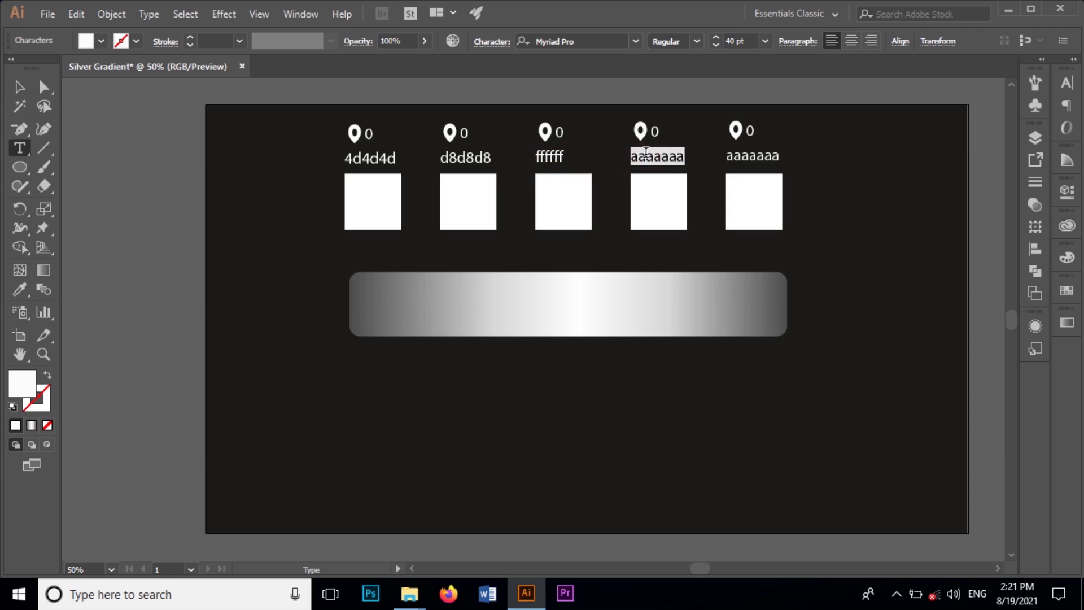
pyautogui.write('d8d8d8d')
pyautogui.press('BackSpace')
# Step: Replace the placeholder colour label above the fifth white square with 4d4d4d
pyautogui.click(728, 157)
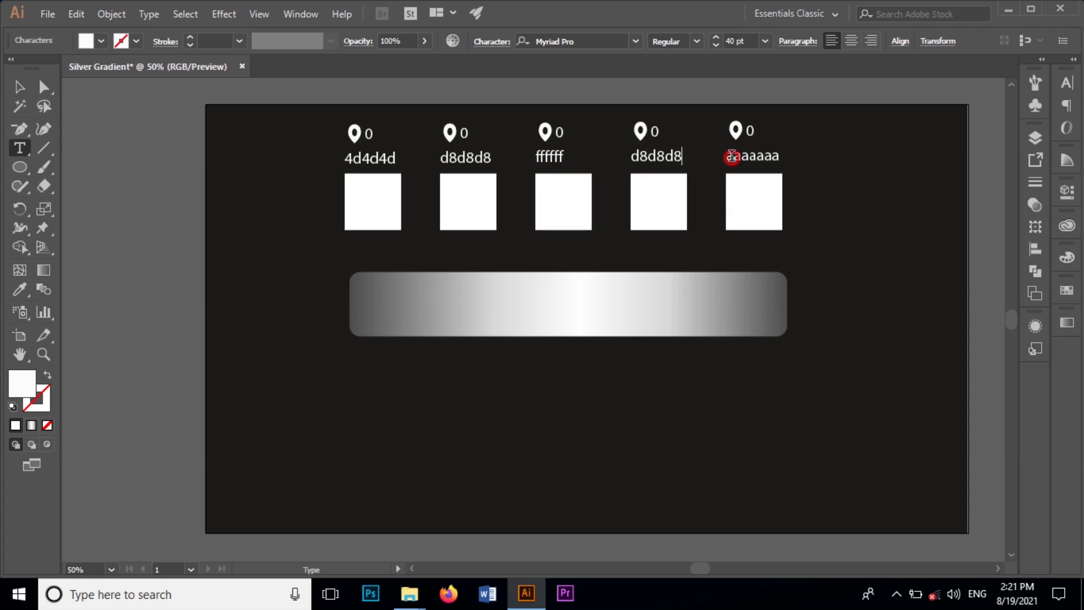
pyautogui.doubleClick(732, 156)
pyautogui.write('4d4d4d')
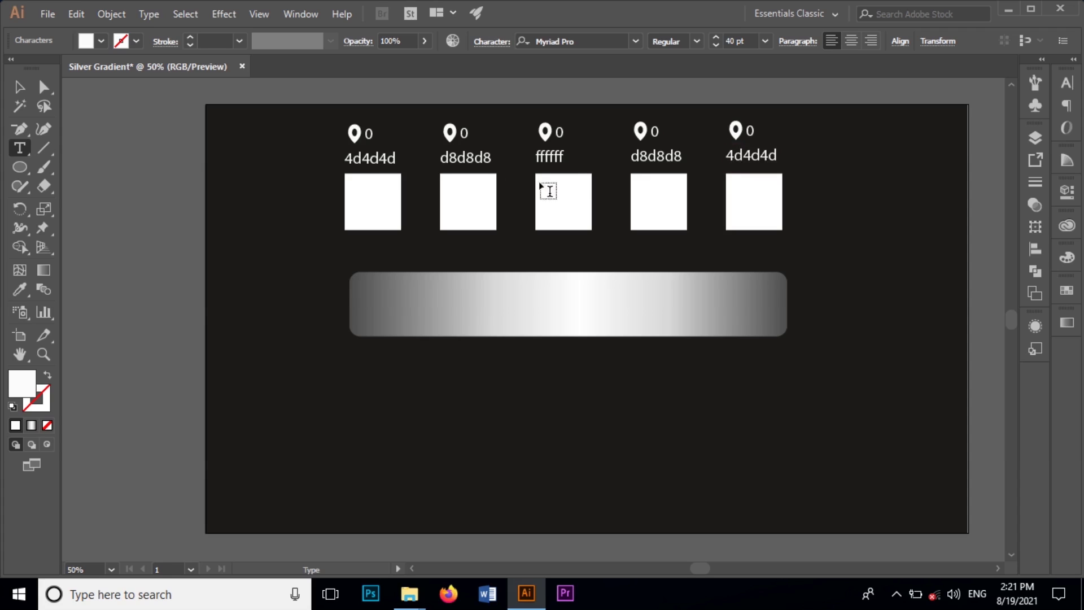
pyautogui.click(24, 87)
# Step: Change the location labels beside the second and third pin icons to 32.8 and 52.4
pyautogui.click(465, 134)
pyautogui.doubleClick(464, 134)
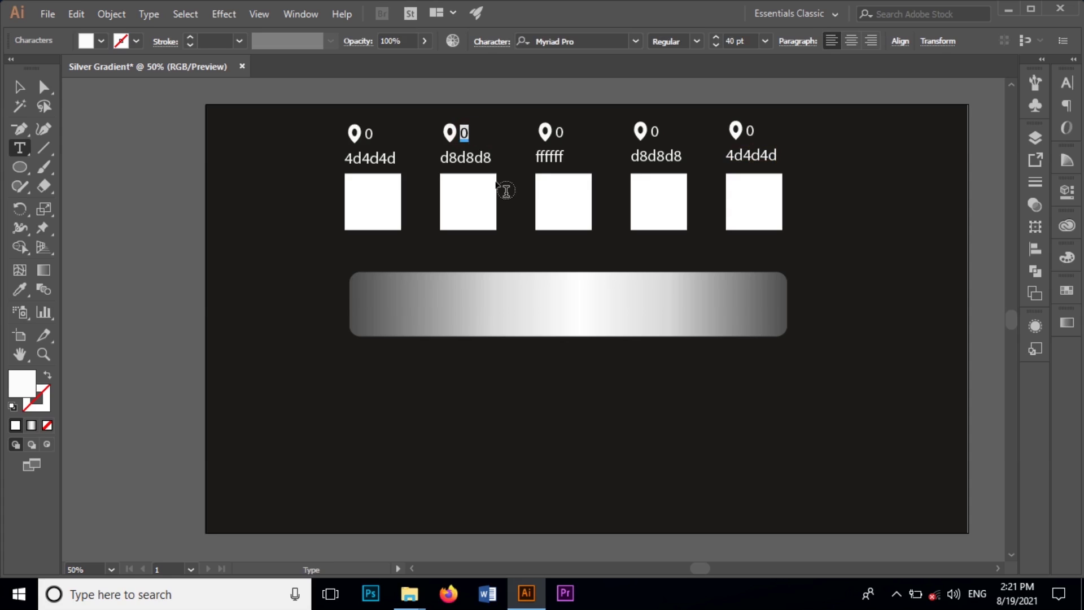
pyautogui.write('32.8')
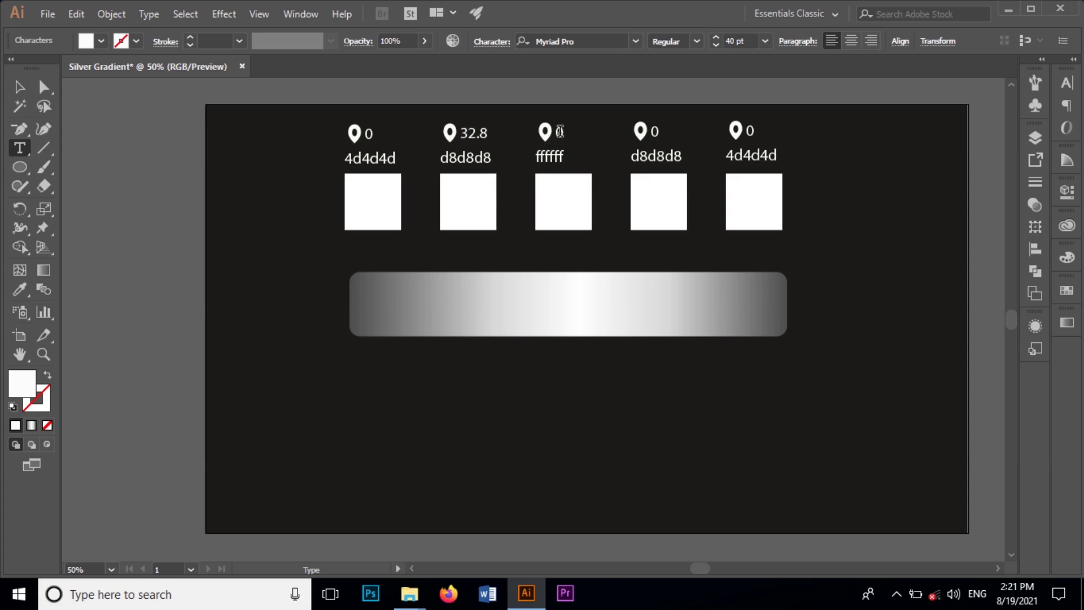
pyautogui.doubleClick(561, 132)
pyautogui.write('52.4')
# Step: Change the location label beside the fourth pin icon to 72.98
pyautogui.click(656, 131)
pyautogui.doubleClick(655, 131)
pyautogui.write('72.98')
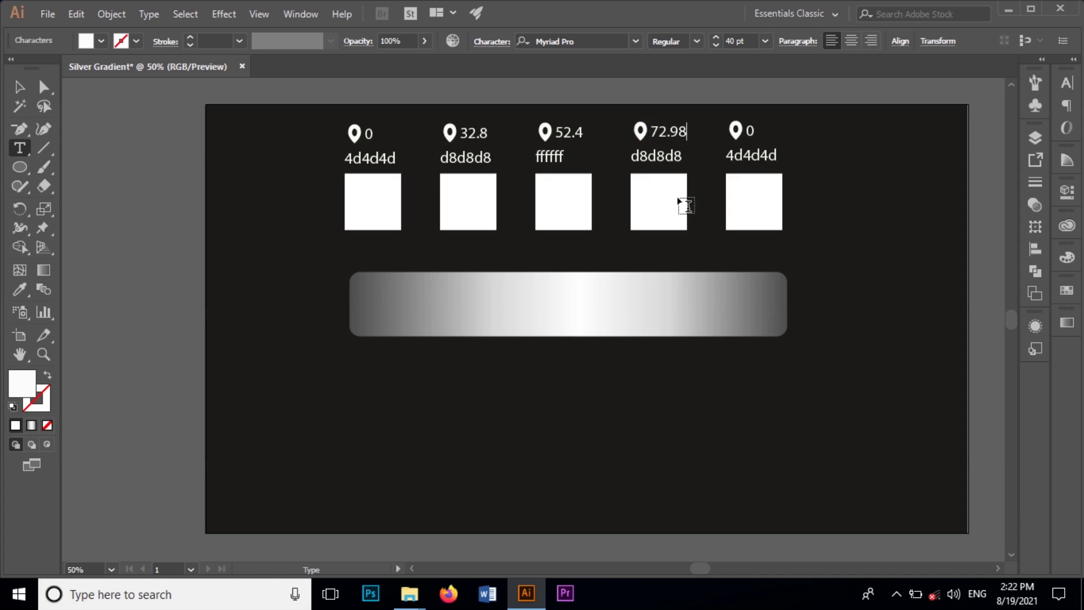
# Step: Change the location label beside the fifth pin icon to 100
pyautogui.click(751, 129)
pyautogui.write('100')
pyautogui.click(19, 86)
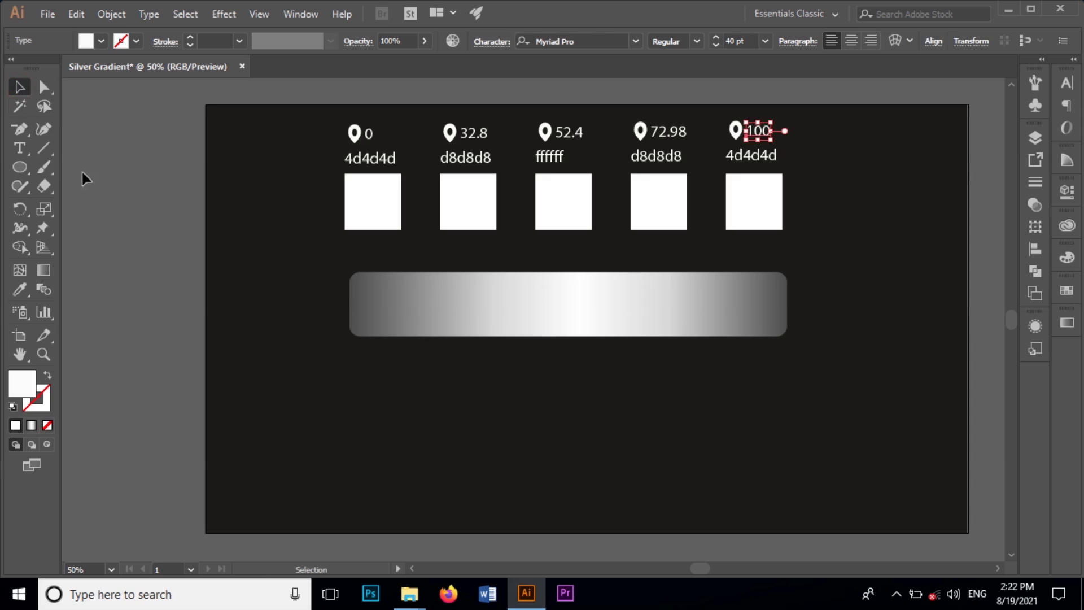
pyautogui.click(103, 167)
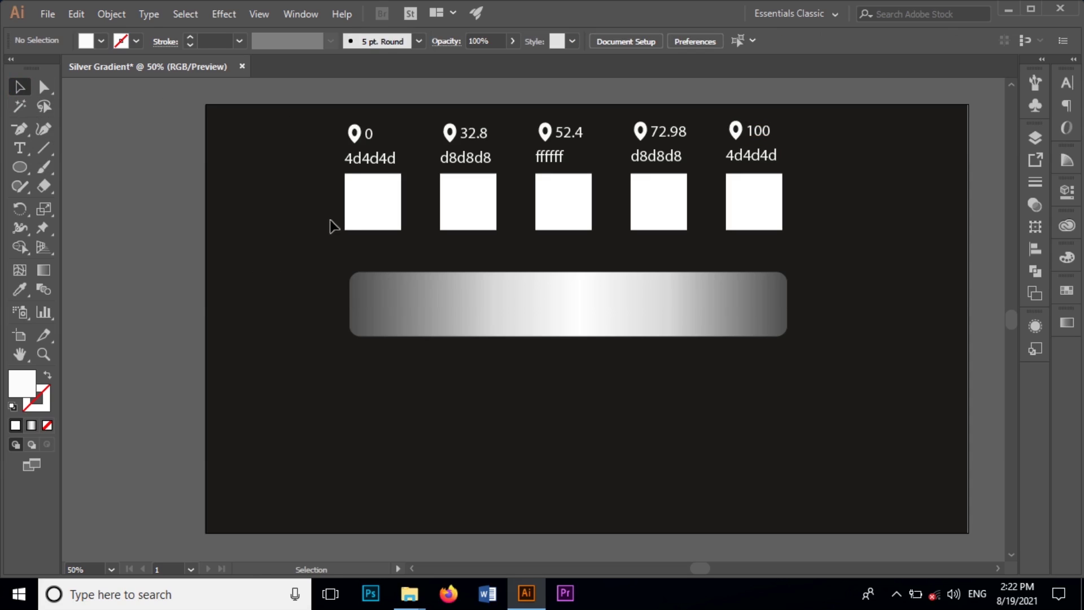
# Step: Fill the first white square with the colour 4d4d4d from the label above it
pyautogui.click(381, 199)
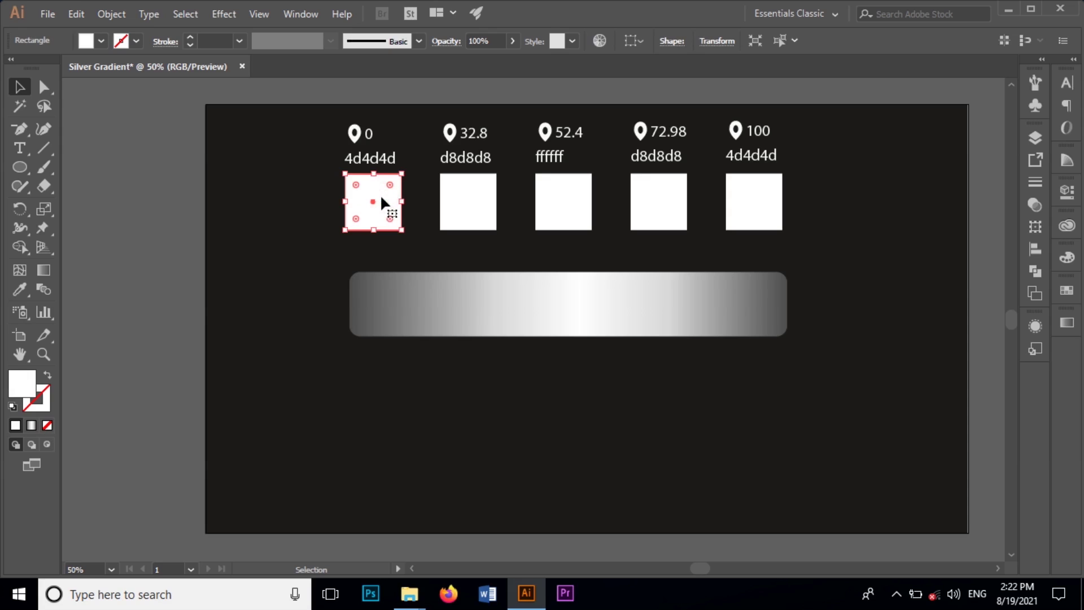
pyautogui.doubleClick(386, 160)
pyautogui.doubleClick(384, 160)
pyautogui.hotkey('ctrl', 'c')
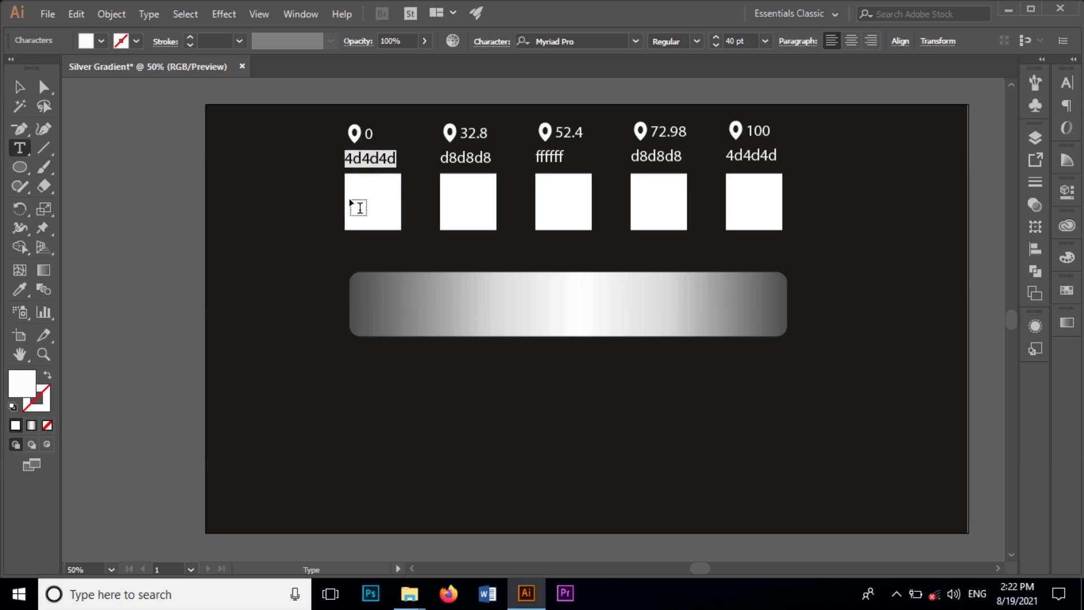
pyautogui.click(19, 87)
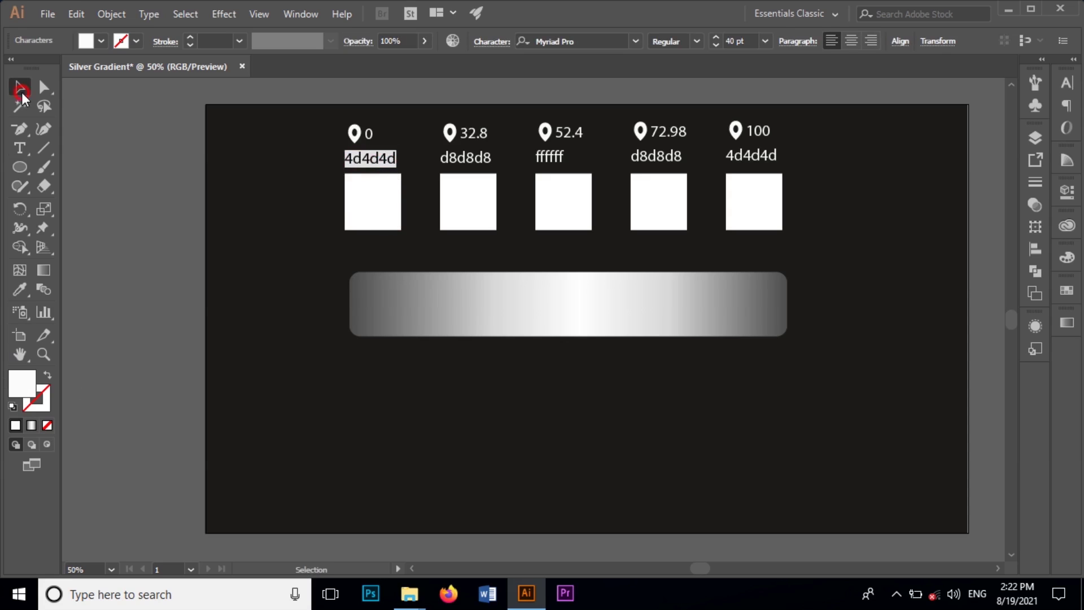
pyautogui.click(351, 222)
pyautogui.doubleClick(22, 384)
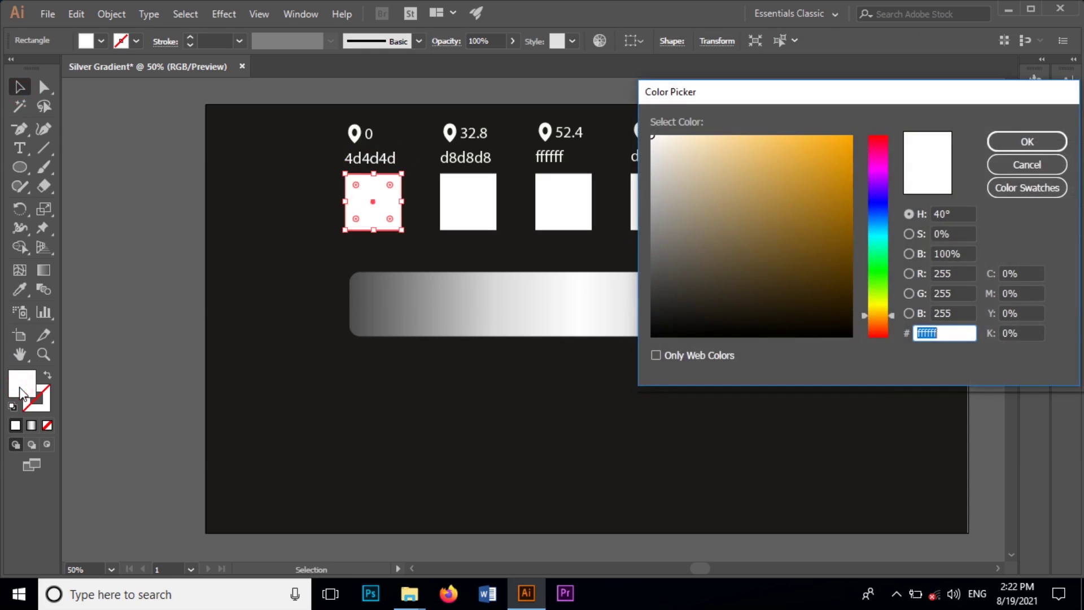
pyautogui.write('4d4d4d')
pyautogui.click(1034, 142)
# Step: Fill the second square with the colour d8d8d8 from the label above it
pyautogui.click(459, 194)
pyautogui.doubleClick(467, 157)
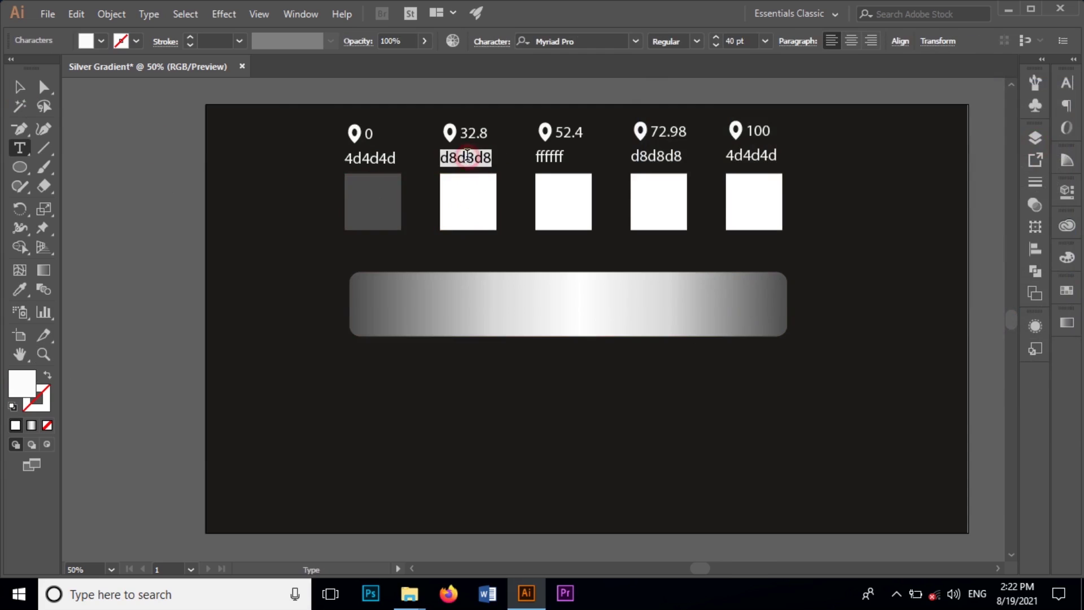
pyautogui.click(19, 86)
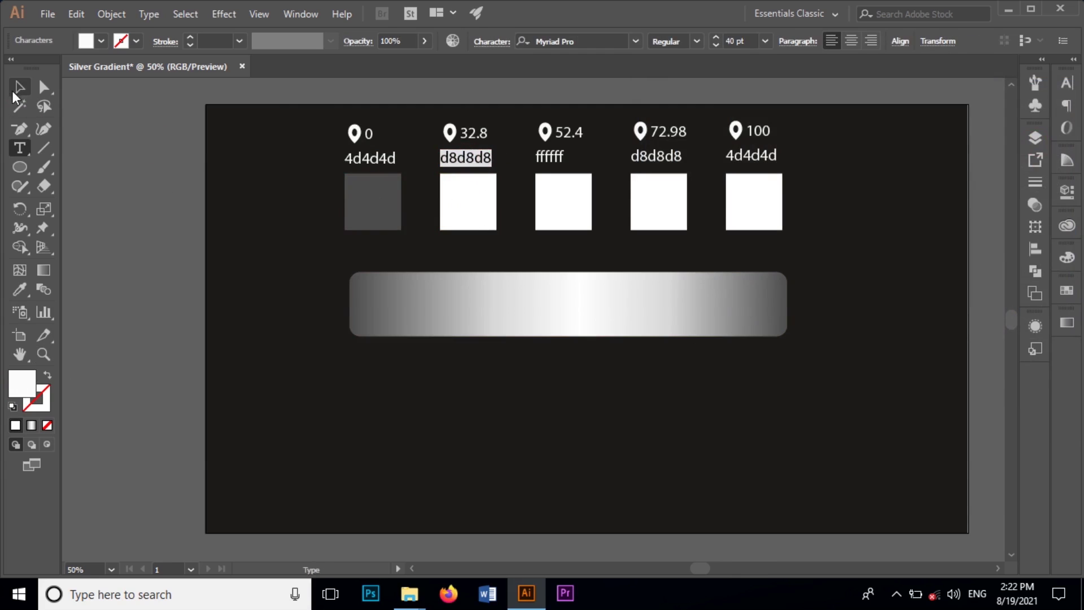
pyautogui.click(467, 213)
pyautogui.doubleClick(14, 395)
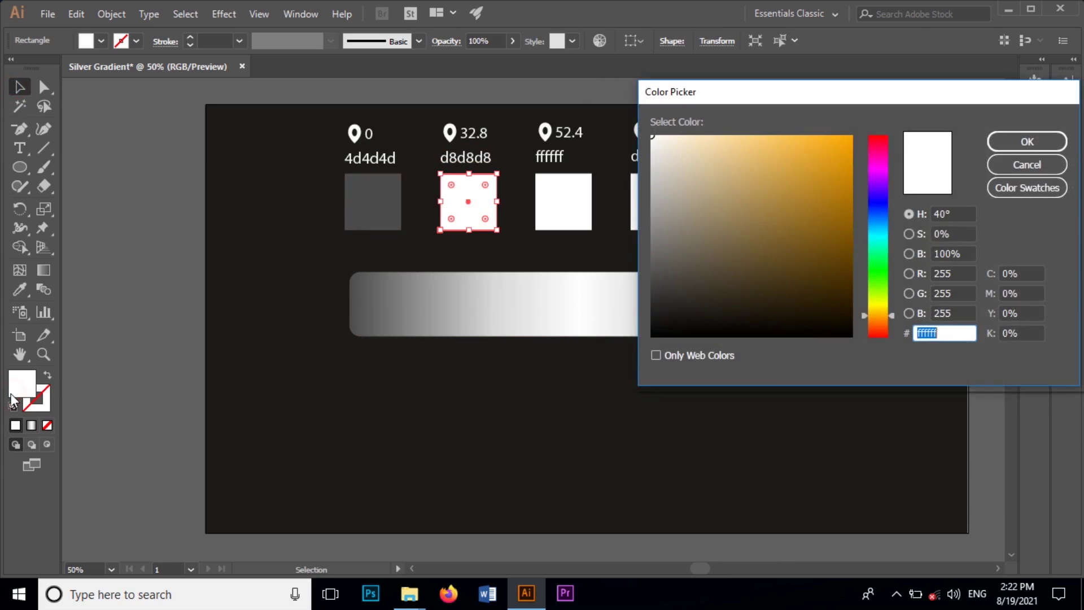
pyautogui.write('d8d8d8')
pyautogui.click(1026, 142)
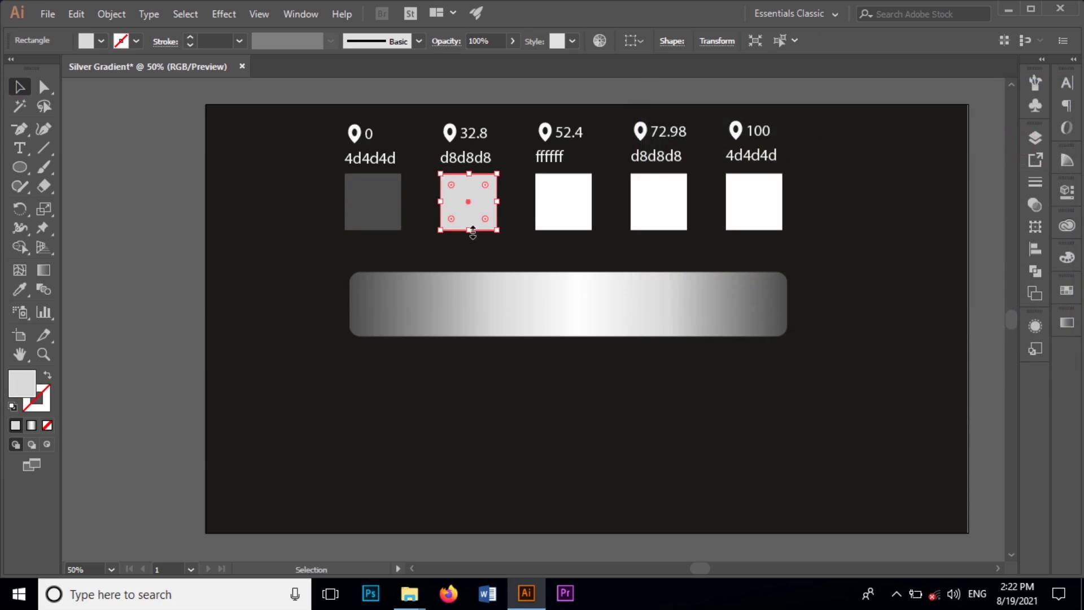
# Step: Apply the labelled colour ffffff as the fill of the third square
pyautogui.click(554, 204)
pyautogui.doubleClick(554, 156)
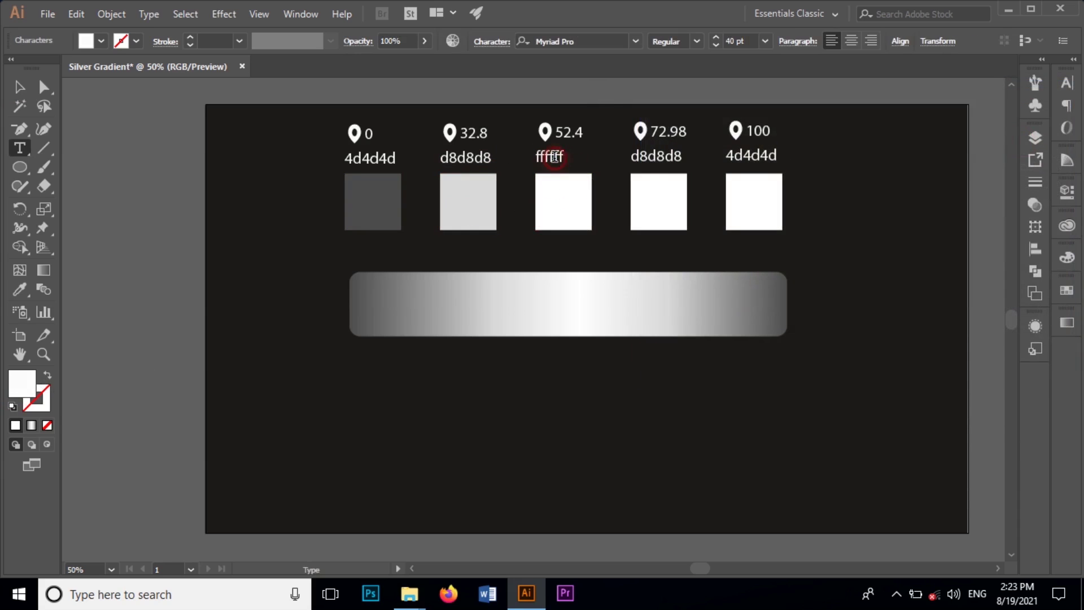
pyautogui.doubleClick(554, 157)
pyautogui.hotkey('ctrl', 'c')
pyautogui.click(562, 211)
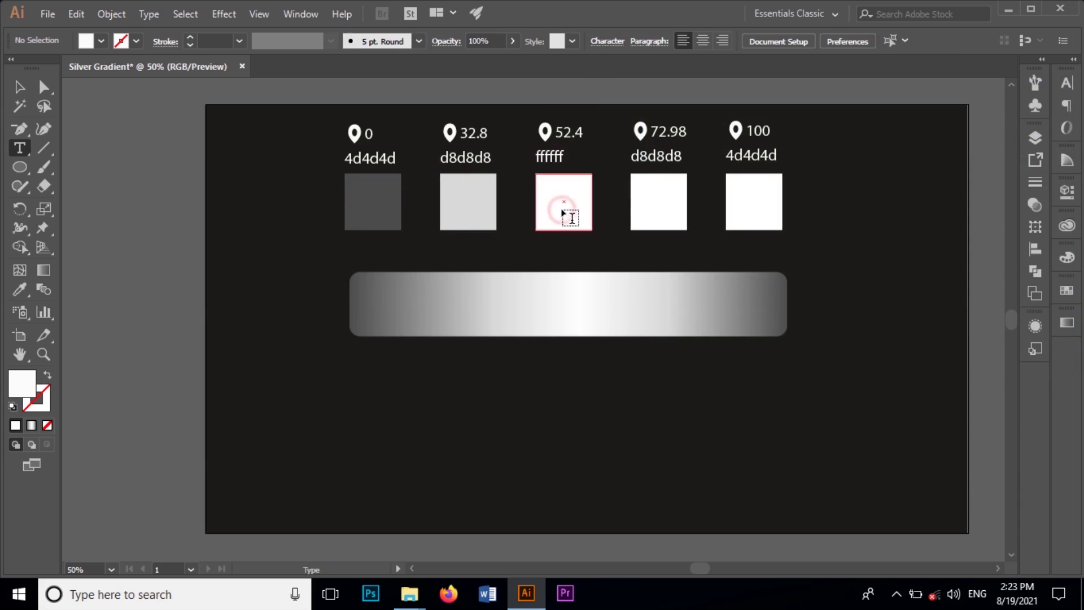
pyautogui.click(21, 87)
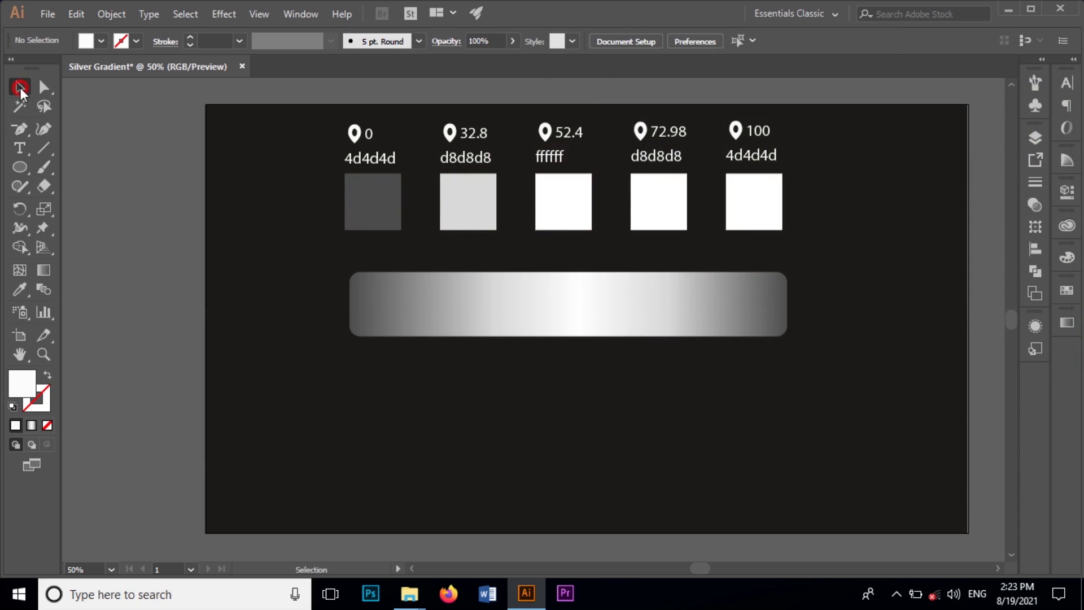
pyautogui.click(559, 194)
pyautogui.click(25, 387)
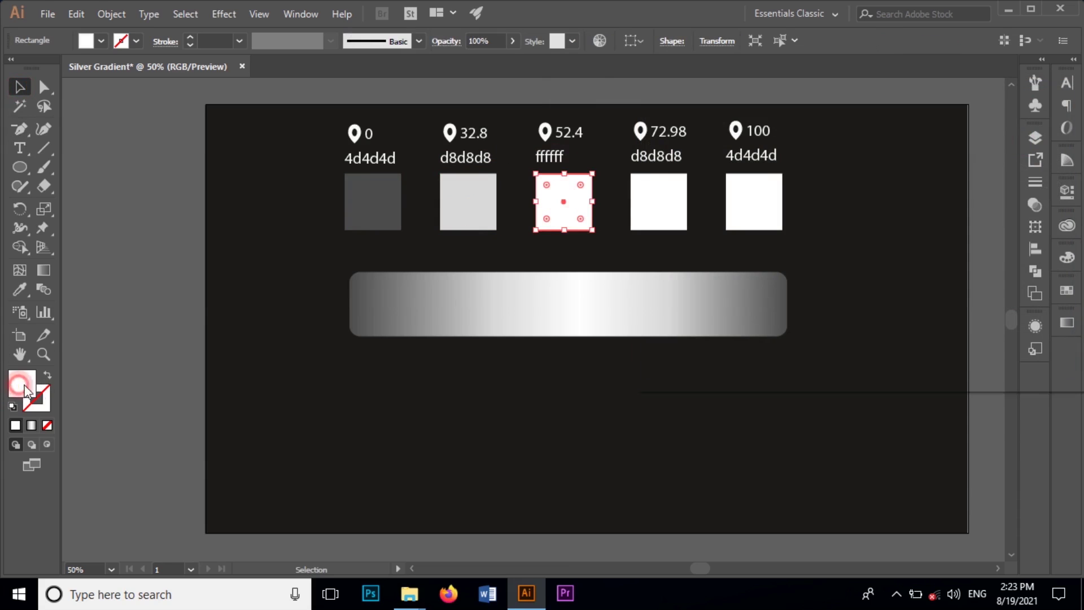
pyautogui.hotkey('ctrl', 'v')
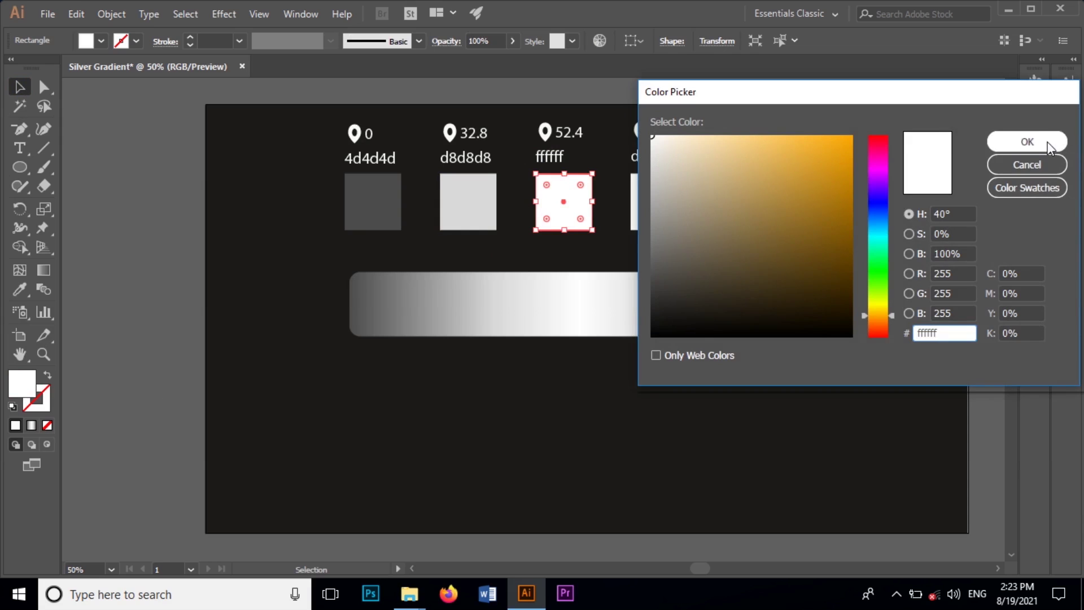
pyautogui.click(1027, 141)
# Step: Fill the fourth square with the colour d8d8d8 from the label above it
pyautogui.press('t')
pyautogui.click(650, 155)
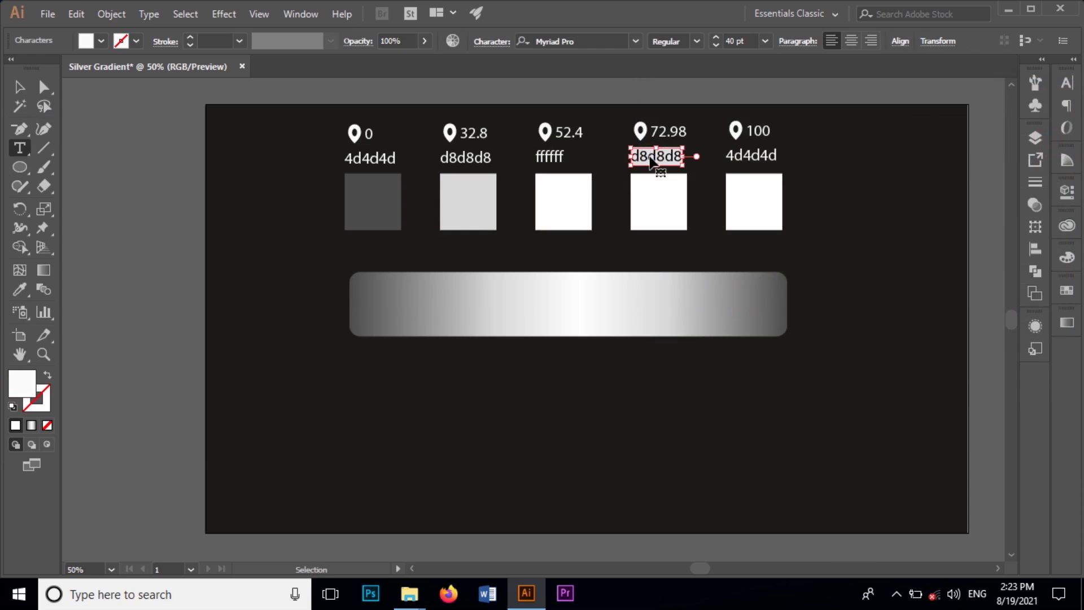
pyautogui.click(20, 87)
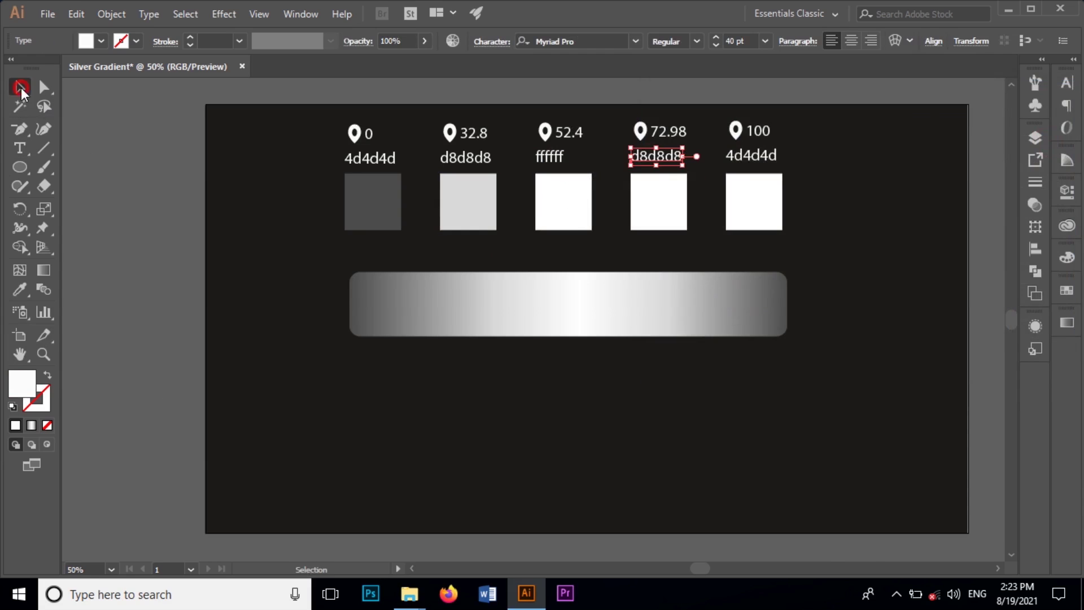
pyautogui.click(637, 197)
pyautogui.doubleClick(20, 382)
pyautogui.write('d8d8d8')
pyautogui.click(1007, 141)
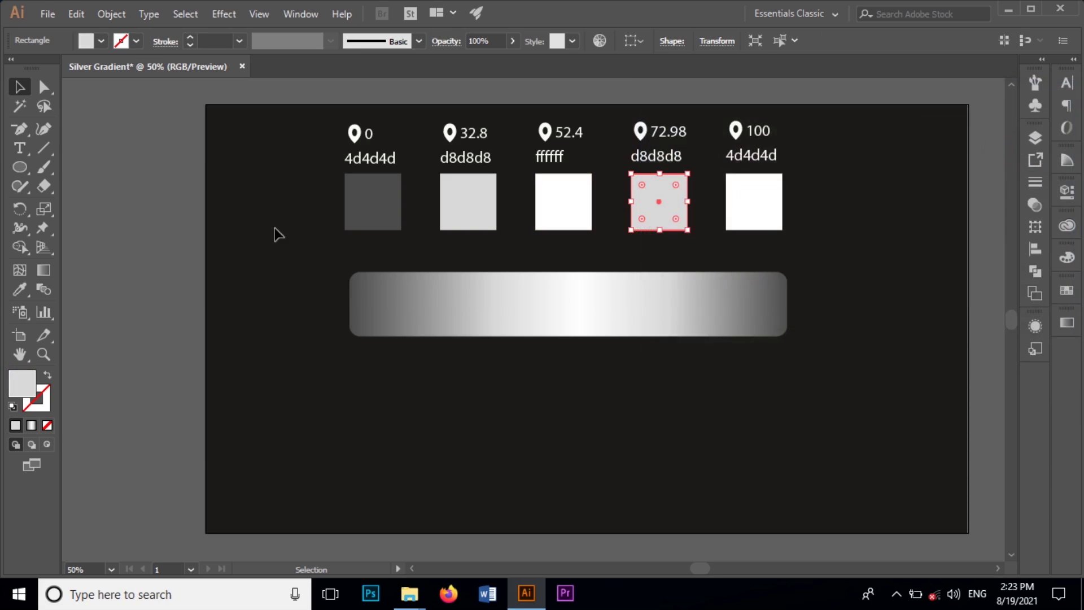
# Step: Fill the fifth square with its labelled colour 4d4d4d and deselect it
pyautogui.click(20, 88)
pyautogui.doubleClick(751, 155)
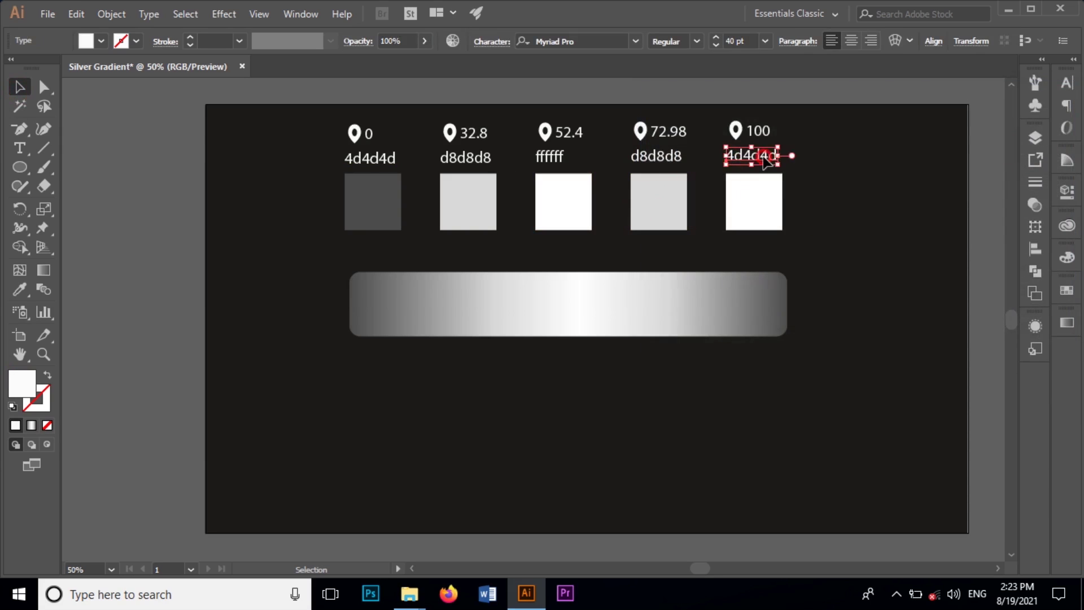
pyautogui.doubleClick(766, 161)
pyautogui.press('Escape')
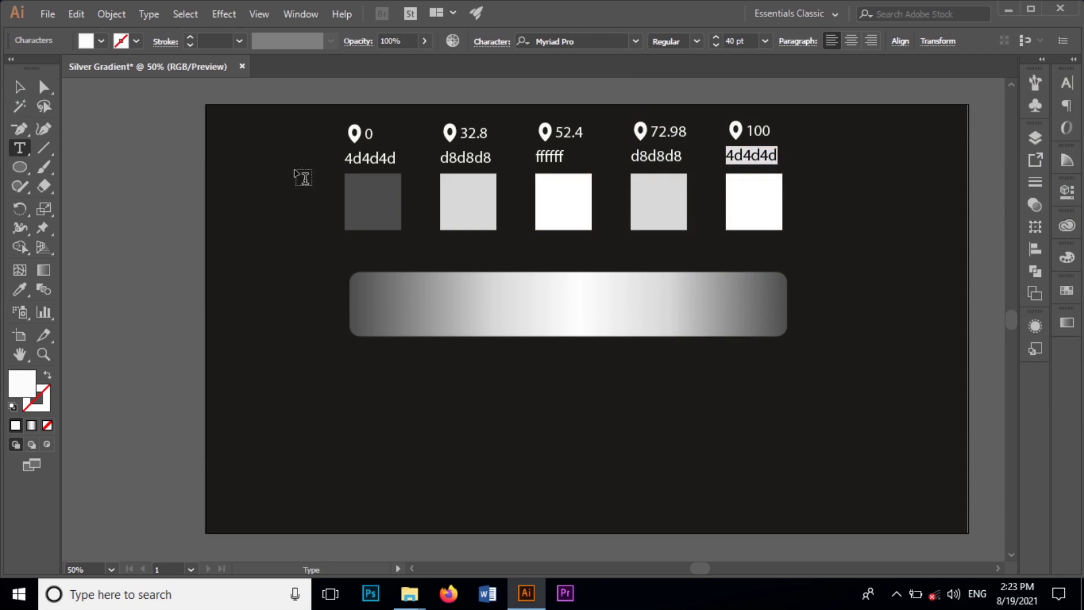
pyautogui.click(23, 88)
pyautogui.click(794, 218)
pyautogui.click(766, 209)
pyautogui.click(21, 388)
pyautogui.hotkey('ctrl', 'v')
pyautogui.click(1020, 142)
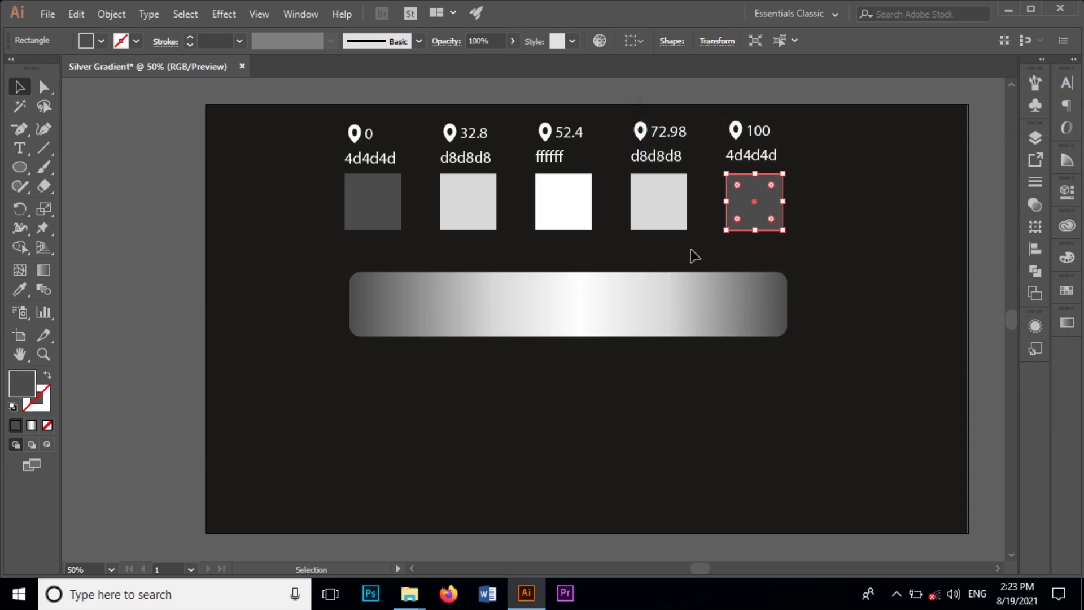
pyautogui.click(191, 183)
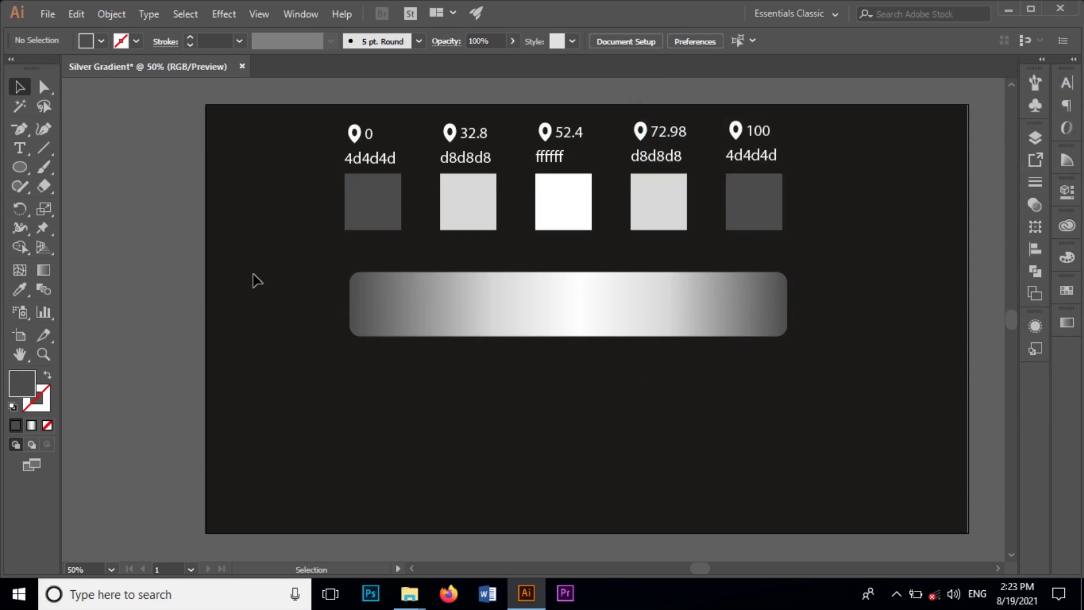
# Step: Add a centre-aligned text line reading "Silver Gradient" below the gradient bar
pyautogui.scroll(-1, 250, 278)
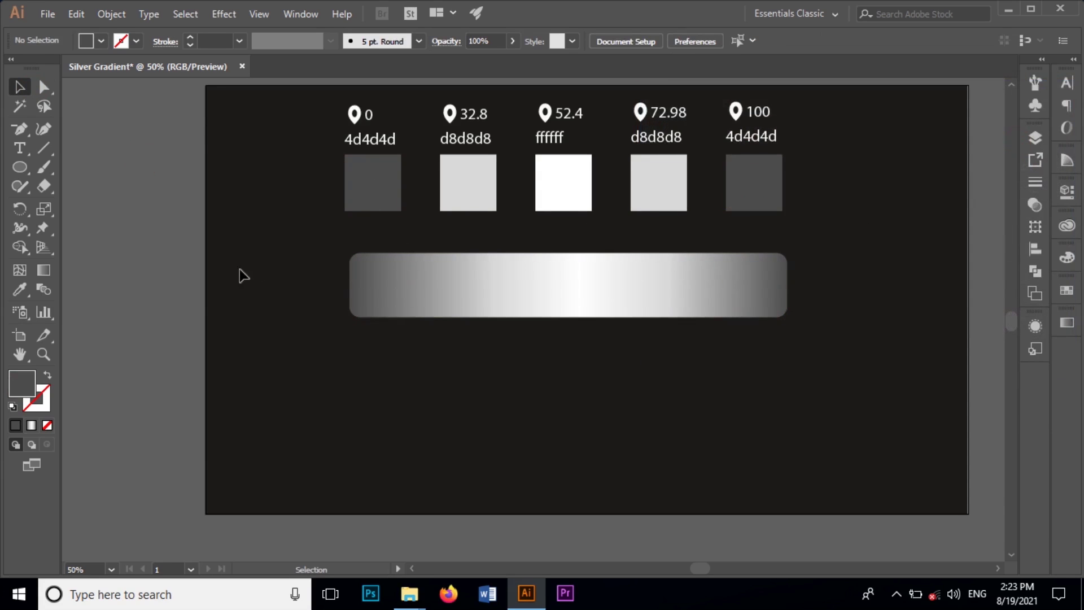
pyautogui.click(20, 148)
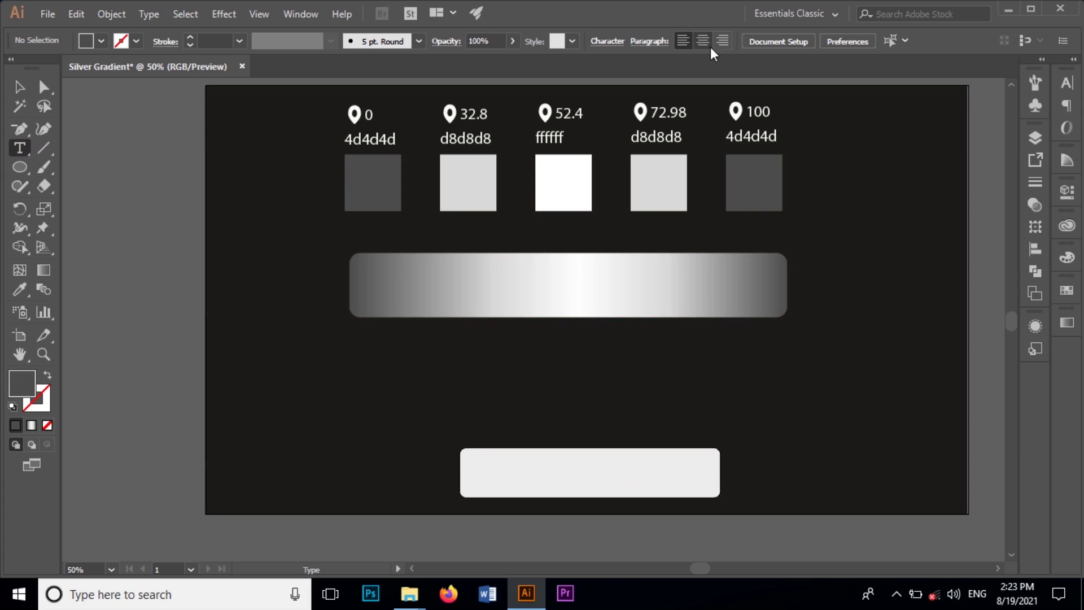
pyautogui.click(577, 386)
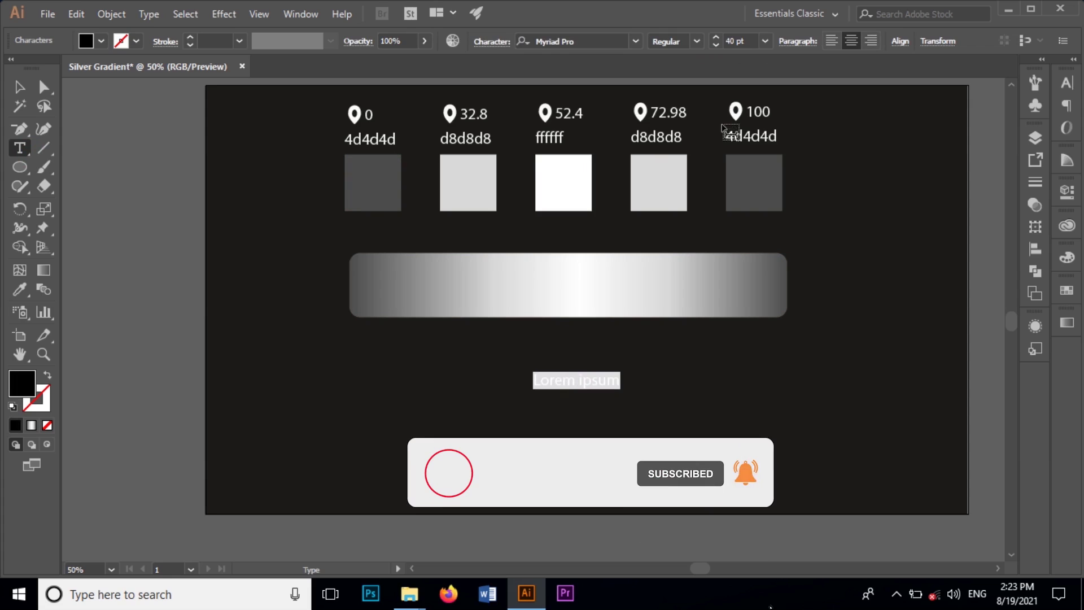
pyautogui.write('Silver')
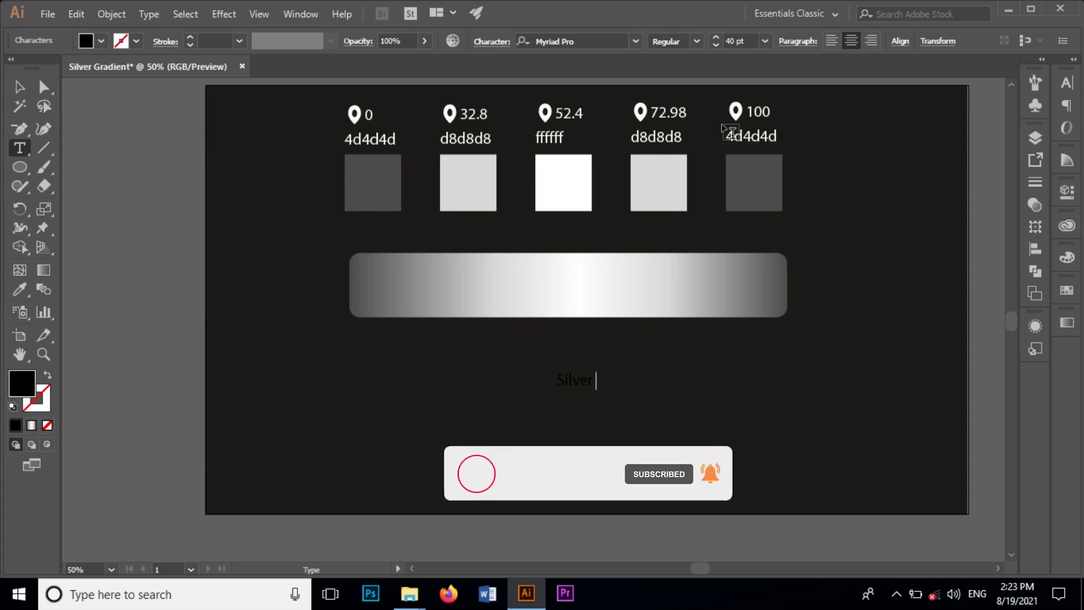
pyautogui.write(' Gradient')
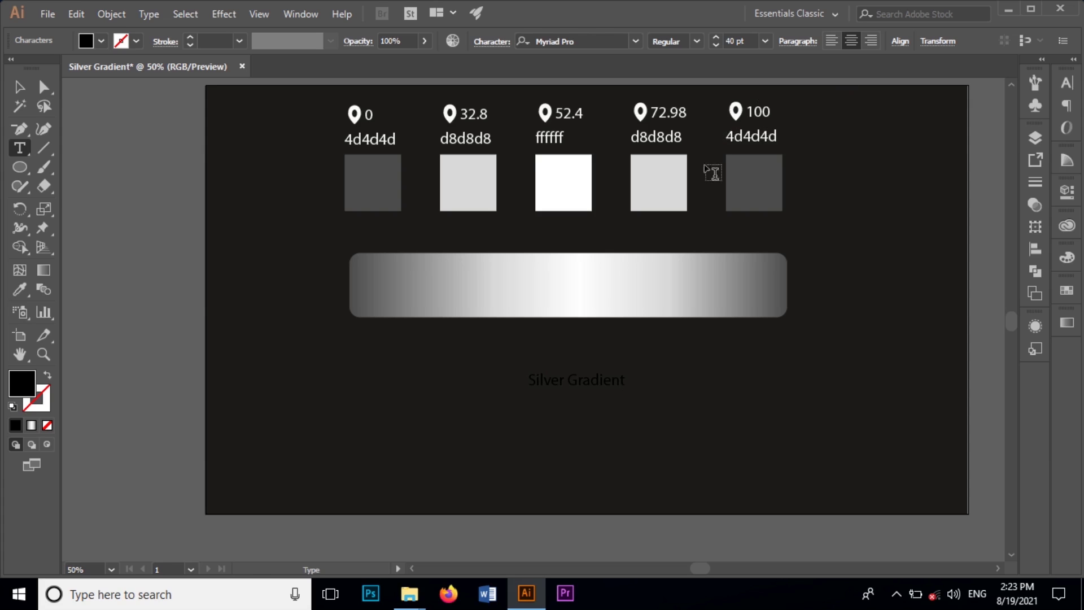
pyautogui.click(20, 87)
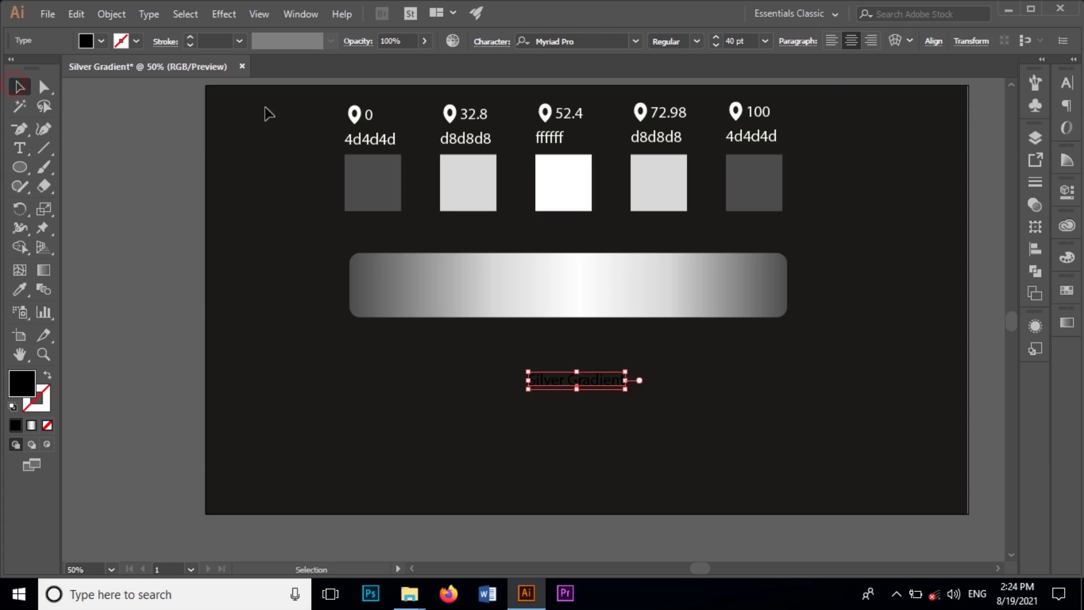
# Step: Set the "Silver Gradient" text to 200 pt Alex Brush and move it slightly lower beneath the gradient bar
pyautogui.doubleClick(736, 41)
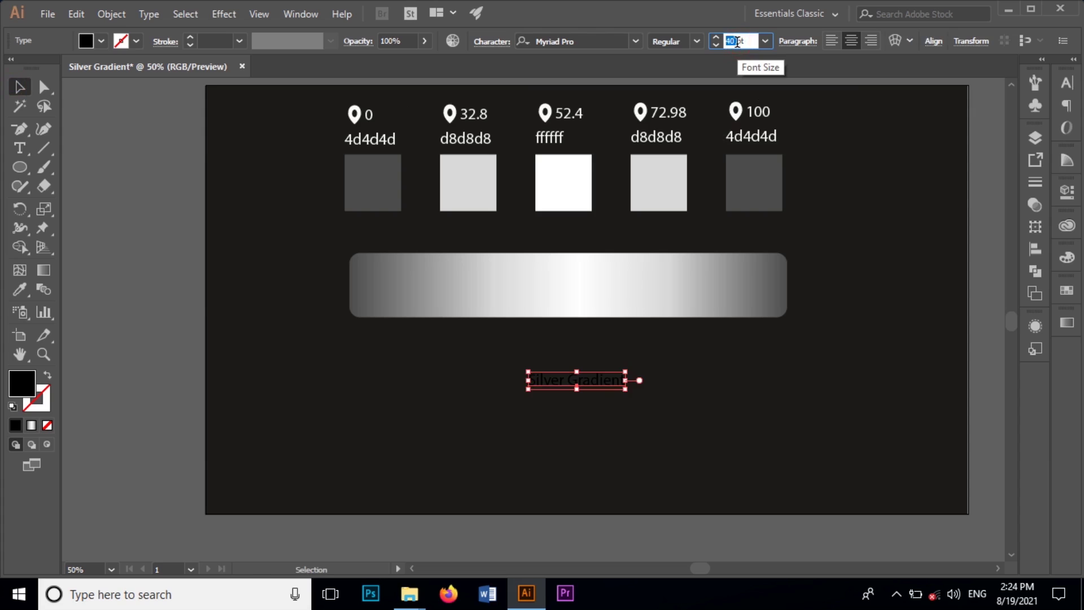
pyautogui.press('Return')
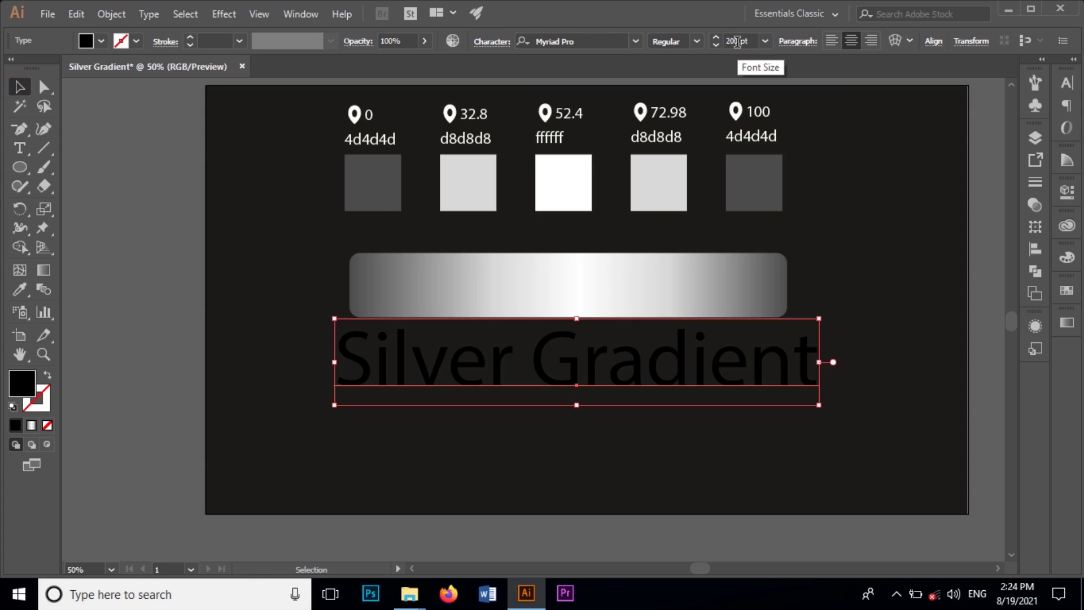
pyautogui.click(595, 40)
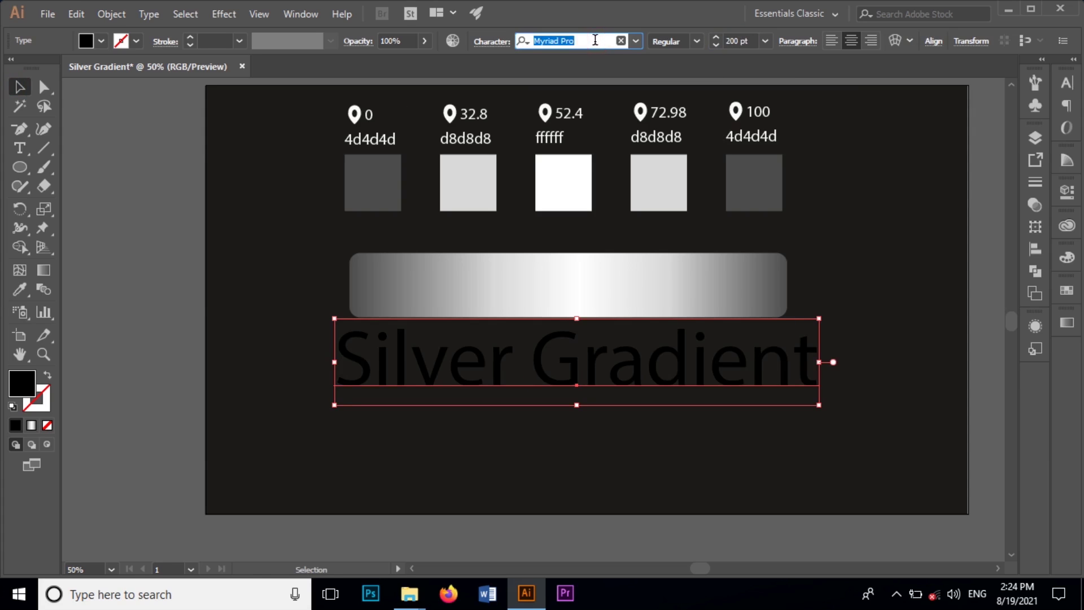
pyautogui.write('Alex')
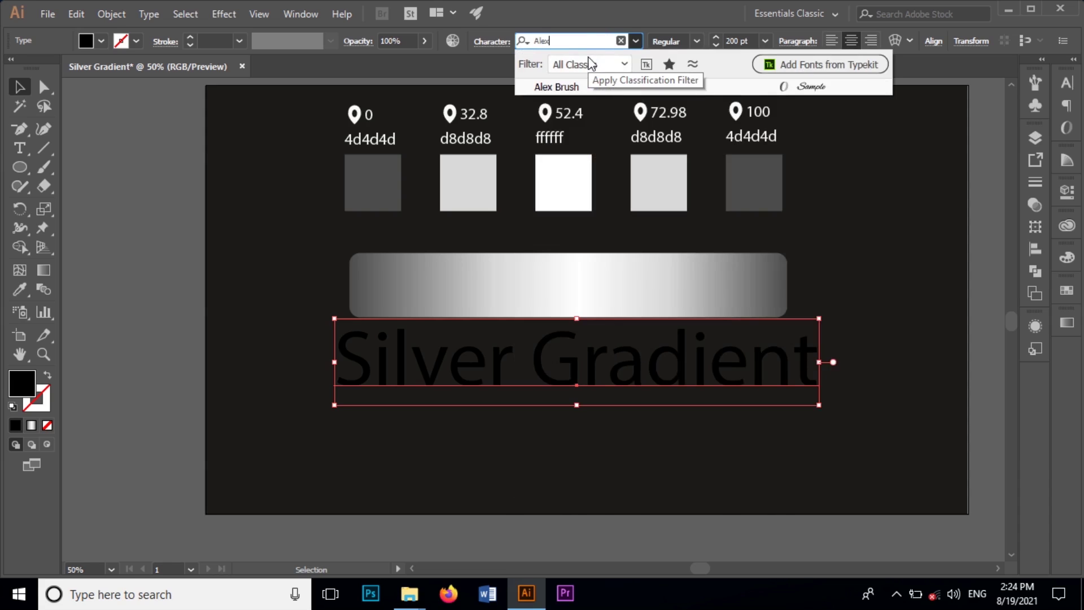
pyautogui.click(584, 87)
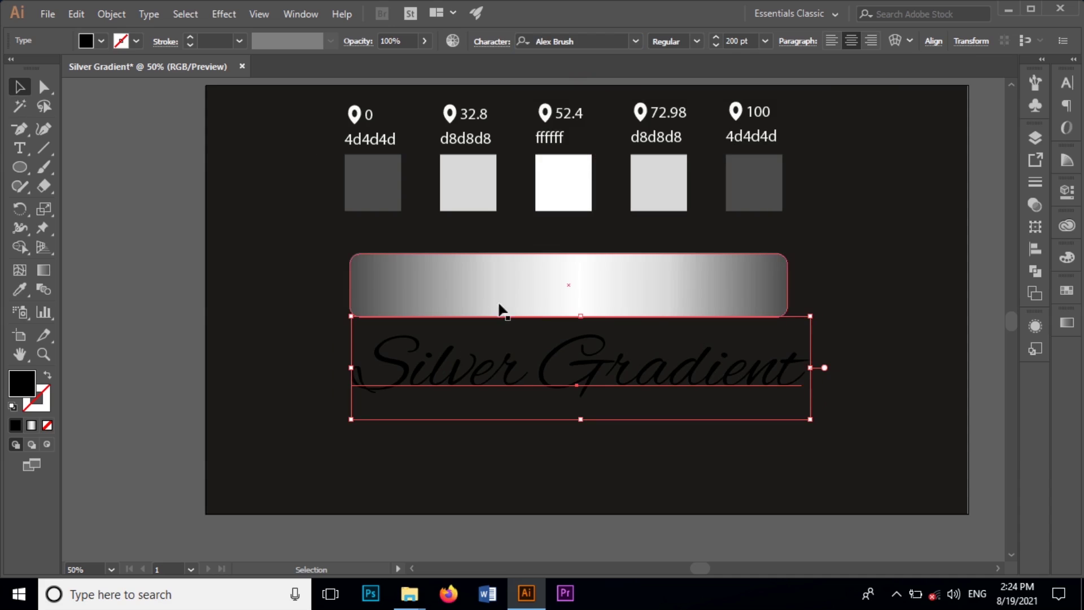
pyautogui.moveTo(514, 372); pyautogui.dragTo(505, 382)
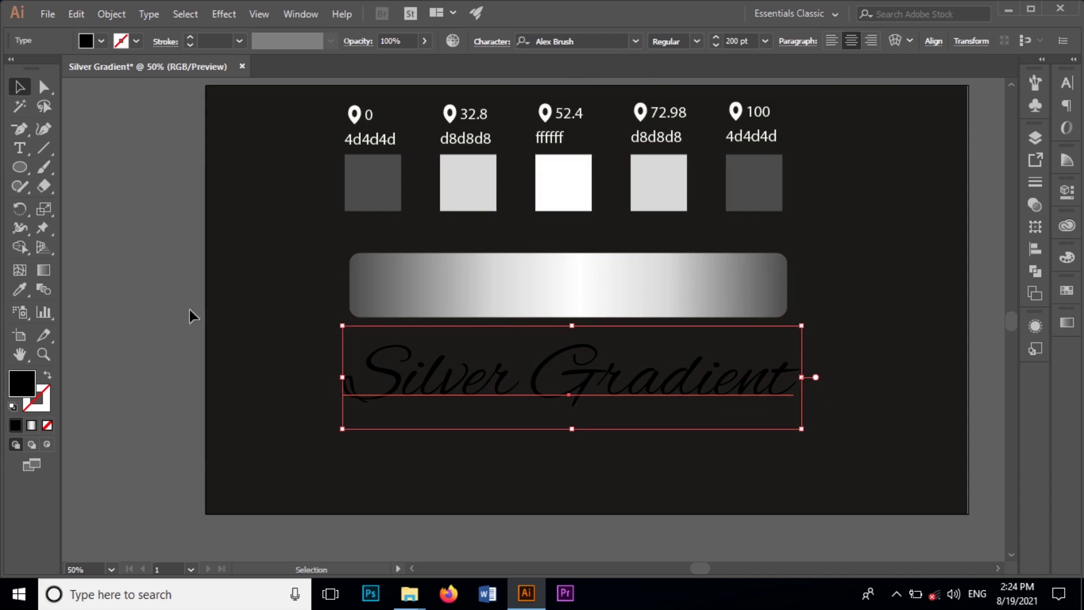
# Step: Add a new fill to the "Silver Gradient" text, sample the gradient bar's silver gradient into it, and deselect the text
pyautogui.click(1036, 328)
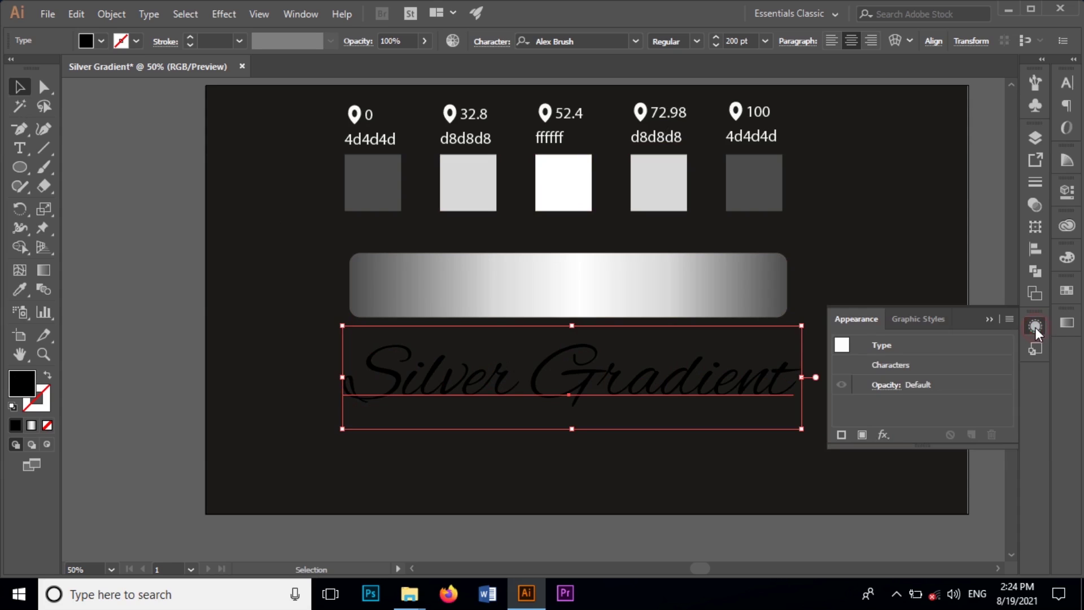
pyautogui.click(863, 435)
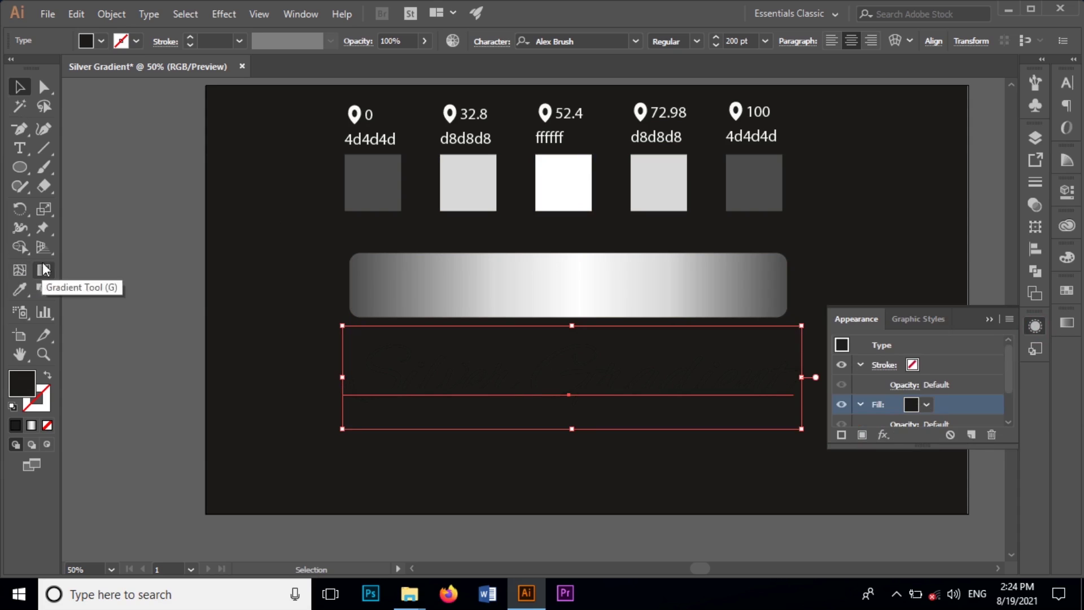
pyautogui.click(19, 290)
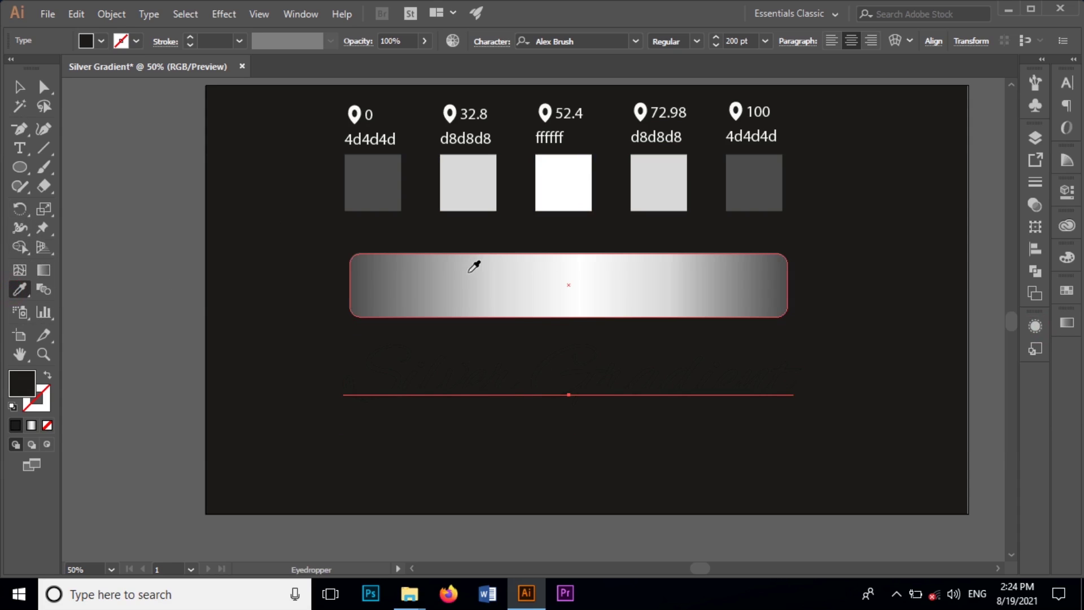
pyautogui.click(468, 281)
pyautogui.click(19, 87)
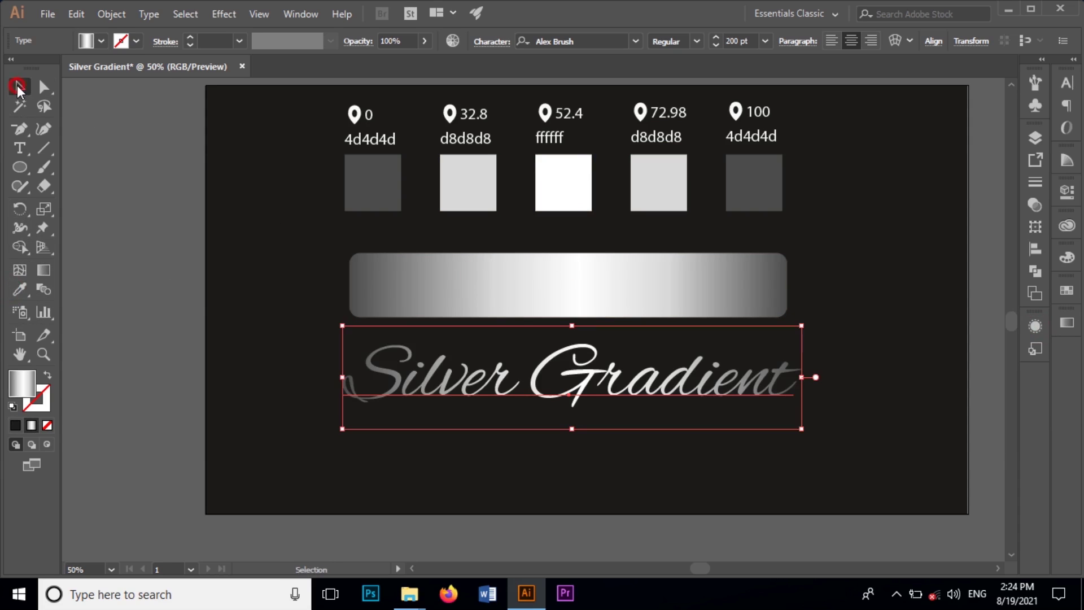
pyautogui.click(124, 160)
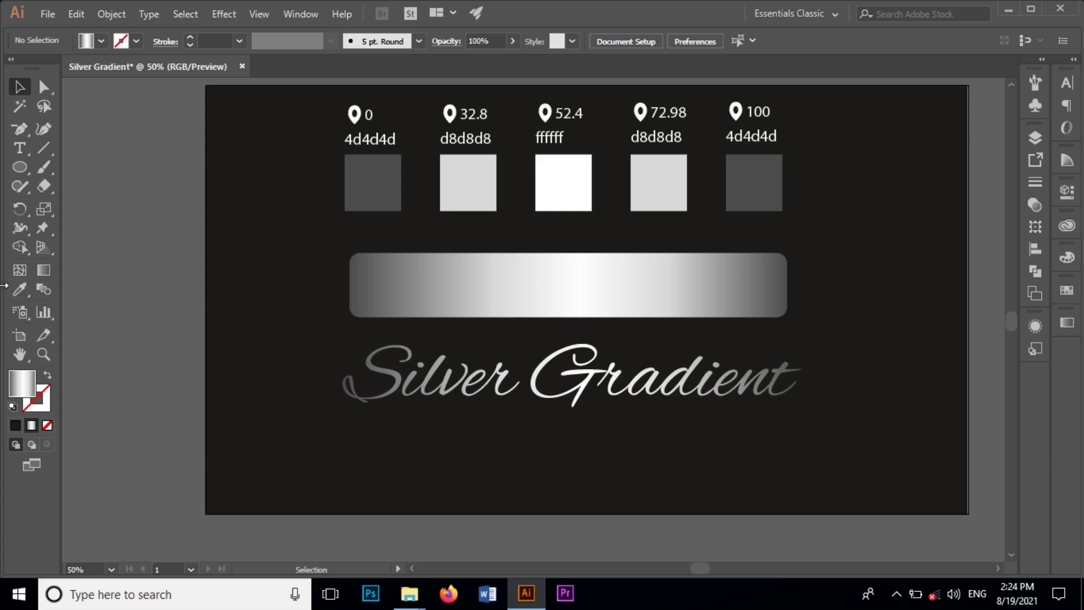
# Step: Add a centre-aligned text line reading "Text Effect" below the "Silver Gradient" title
pyautogui.click(20, 149)
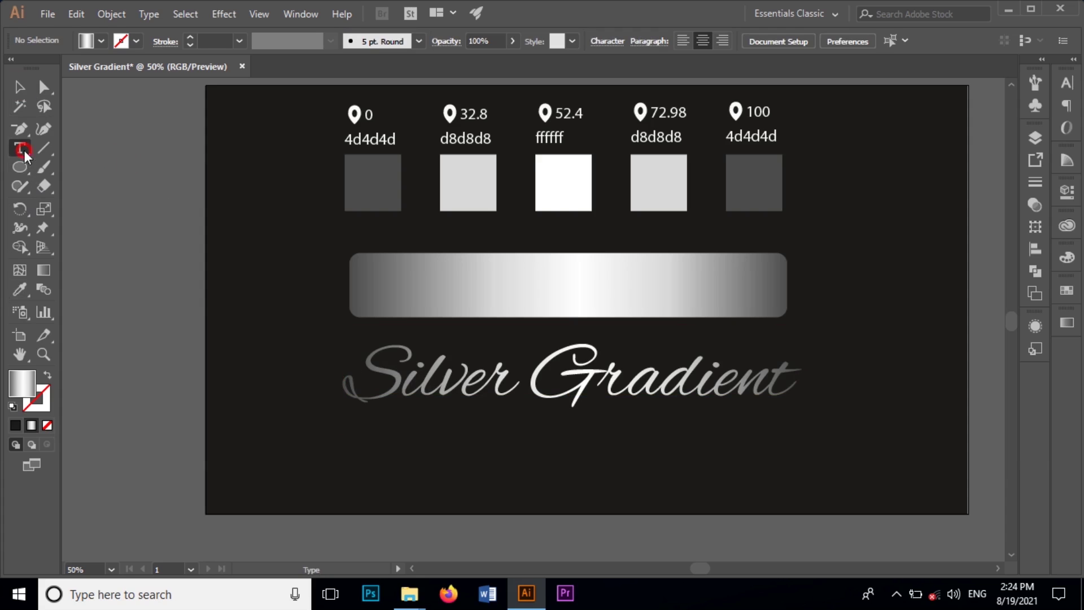
pyautogui.click(543, 454)
pyautogui.write('T')
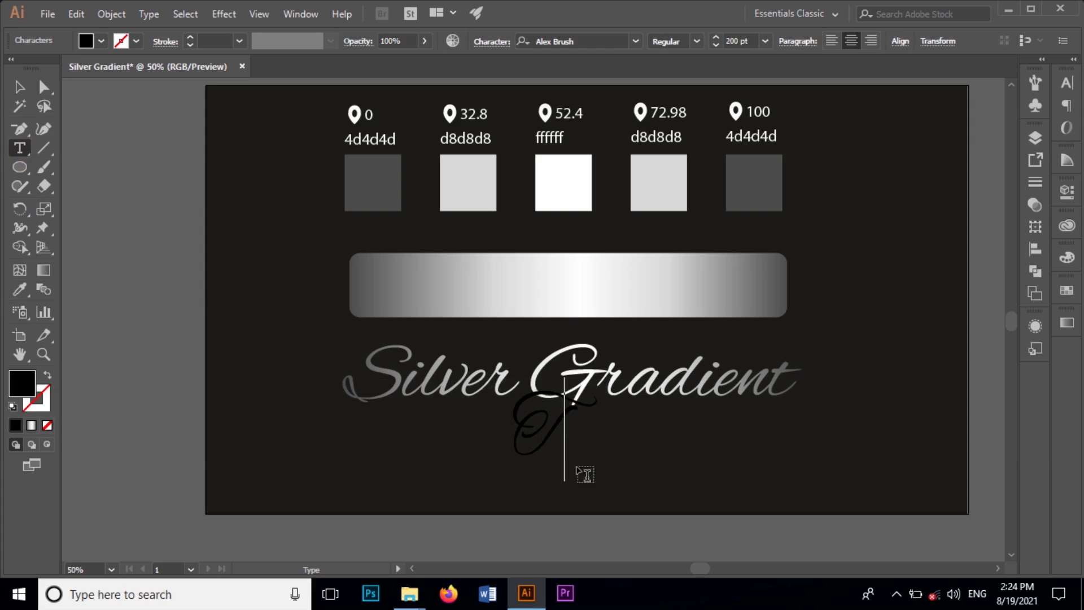
pyautogui.write('ext Effect')
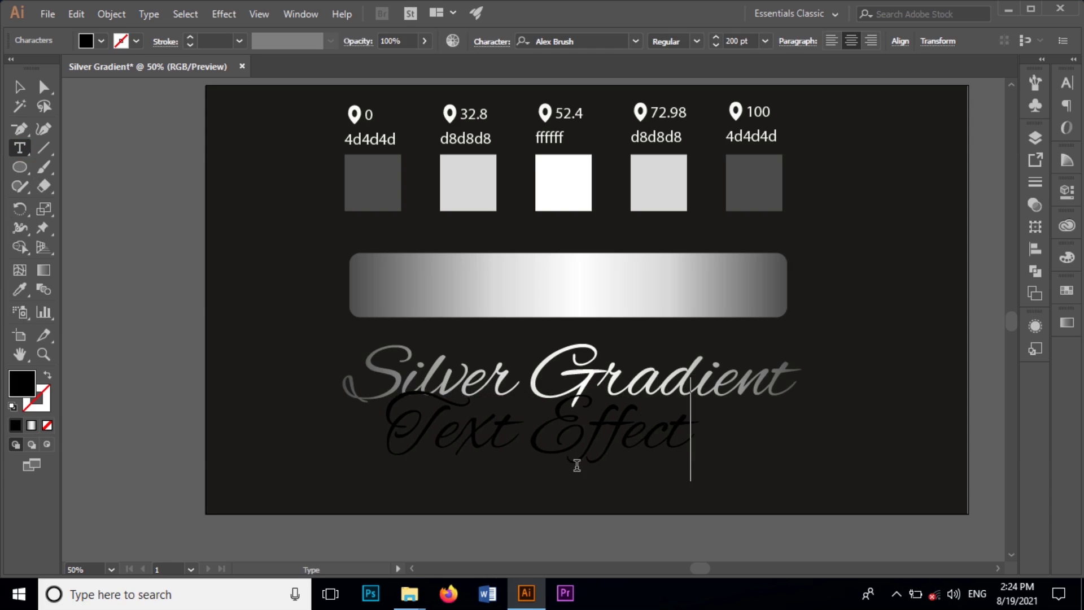
pyautogui.click(20, 87)
# Step: Set the "Text Effect" line to Bodoni MT Regular at 100 pt
pyautogui.click(582, 46)
pyautogui.write('b')
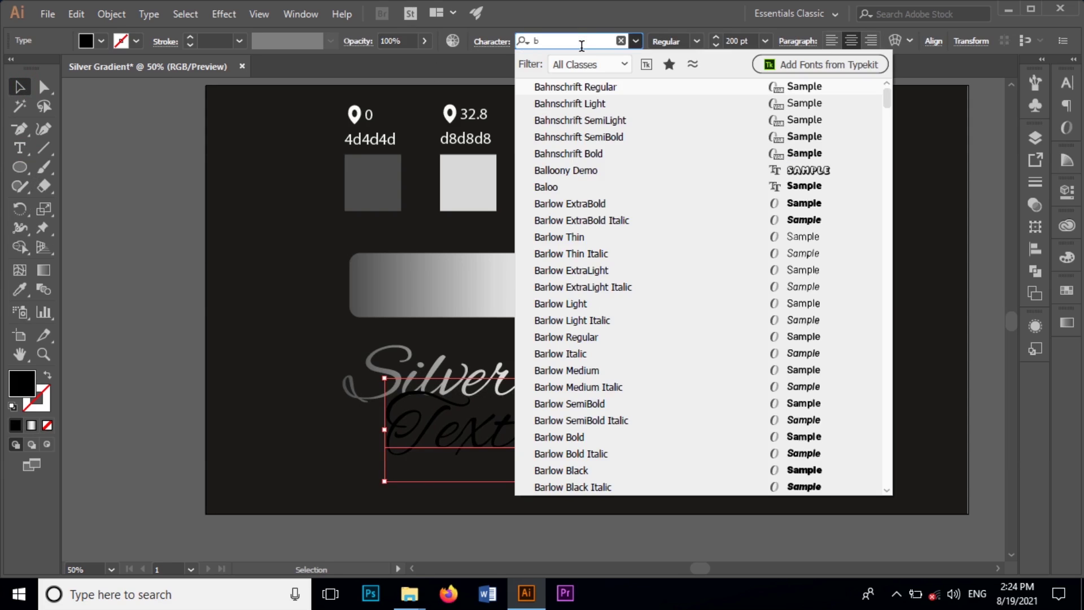
pyautogui.write('o')
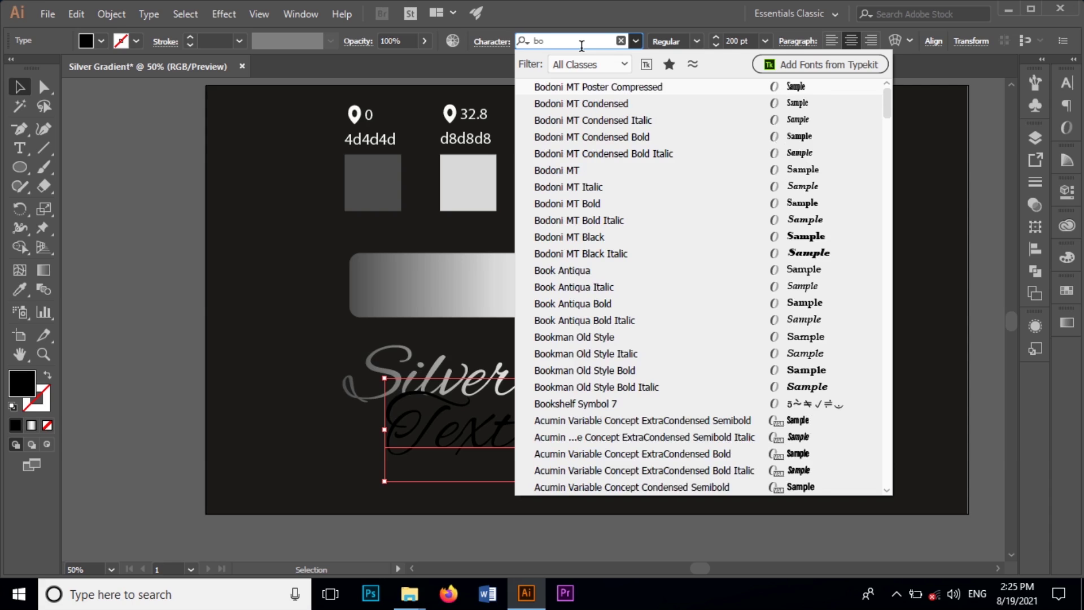
pyautogui.write('d')
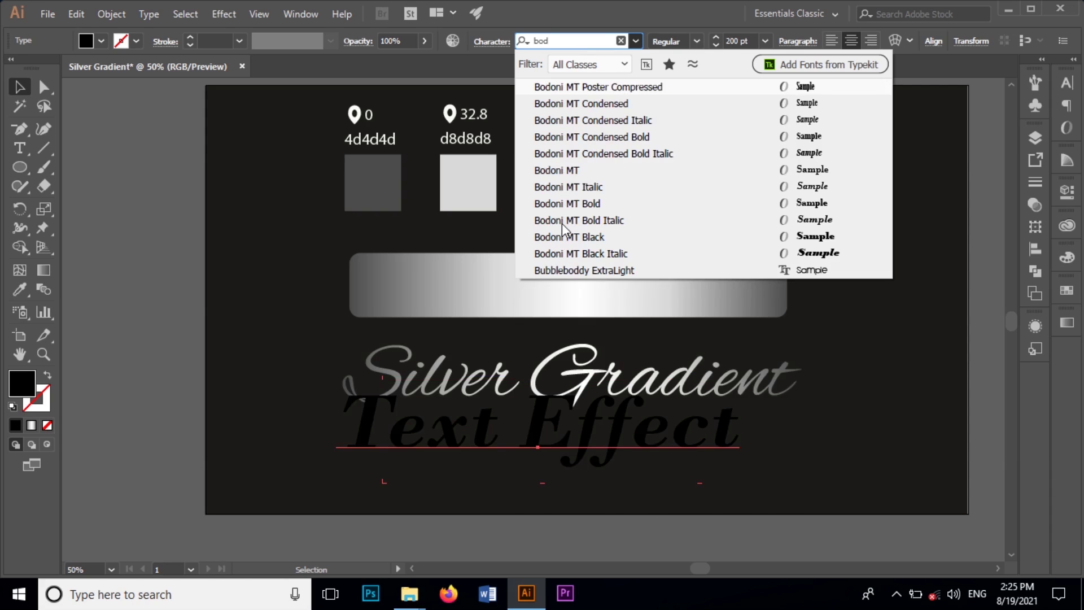
pyautogui.click(588, 177)
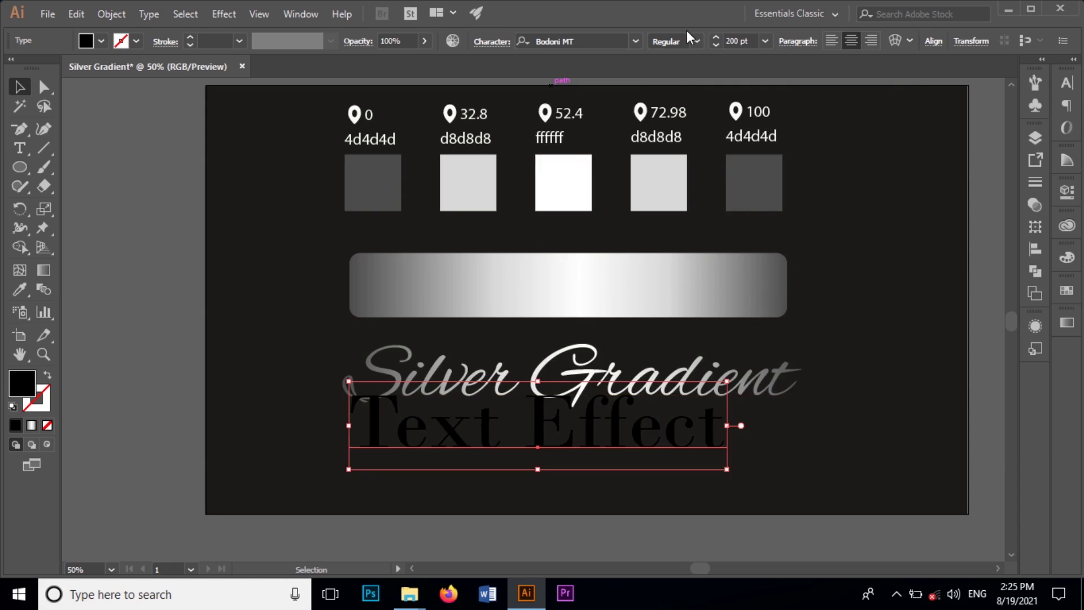
pyautogui.doubleClick(738, 43)
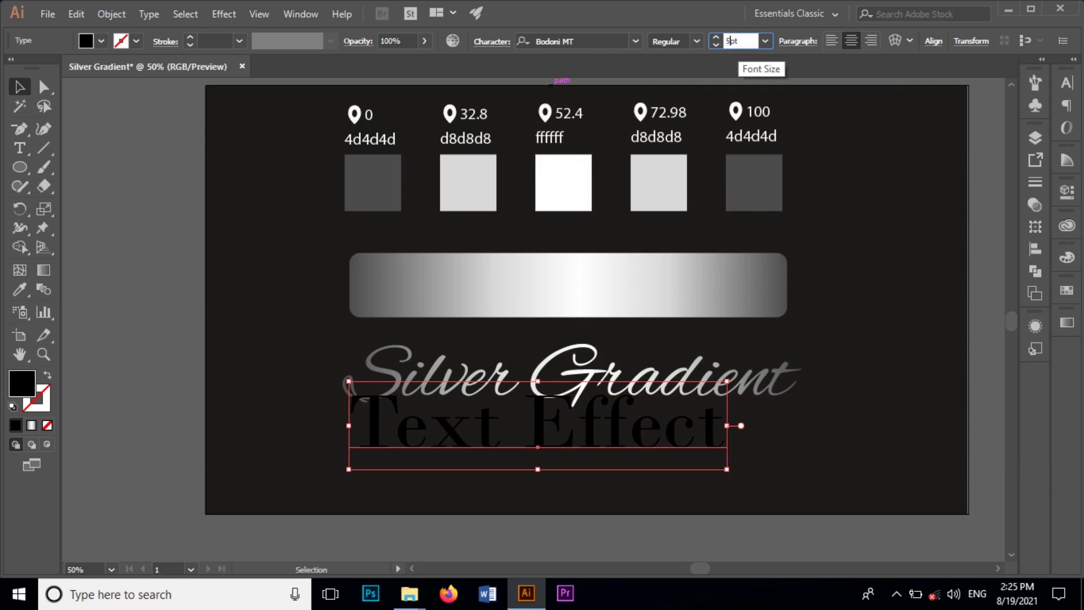
pyautogui.press('Return')
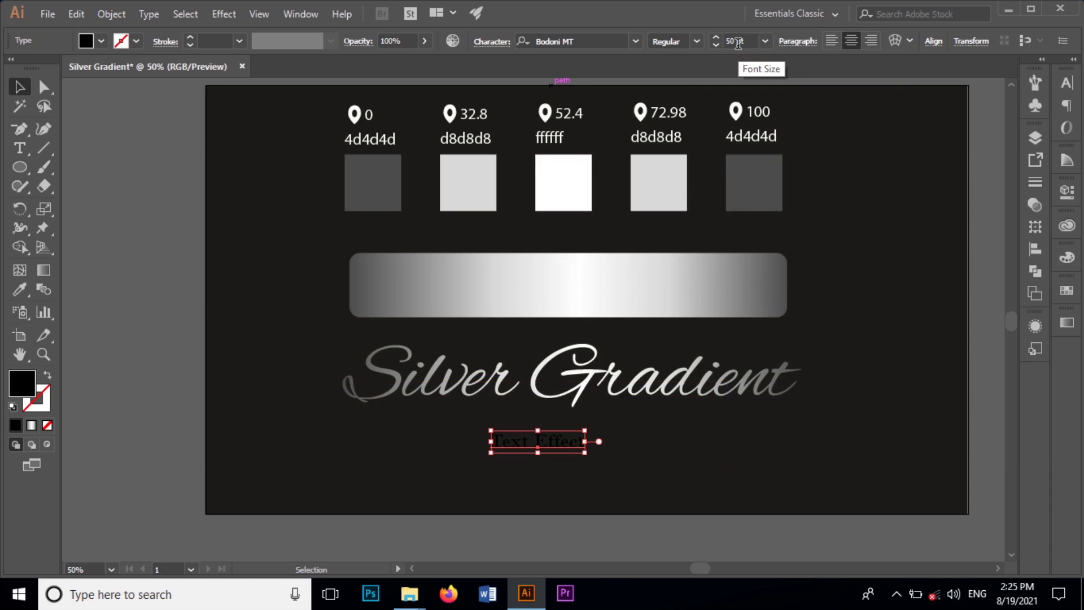
pyautogui.doubleClick(735, 41)
pyautogui.write('100')
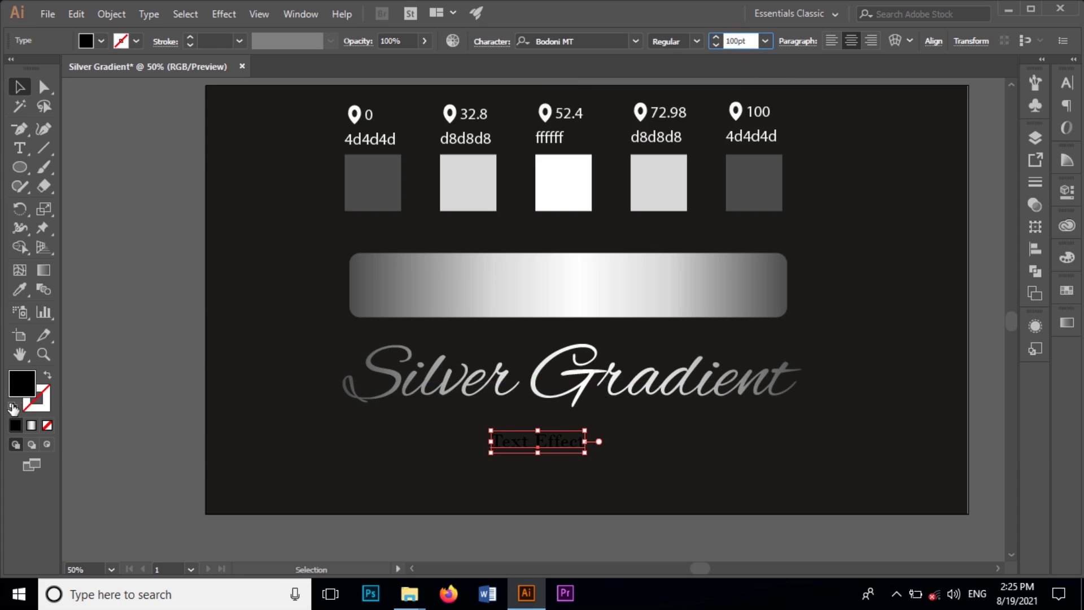
# Step: Give the "Text Effect" line a white fill (ffffff) and no stroke
pyautogui.click(12, 406)
pyautogui.click(36, 399)
pyautogui.click(45, 432)
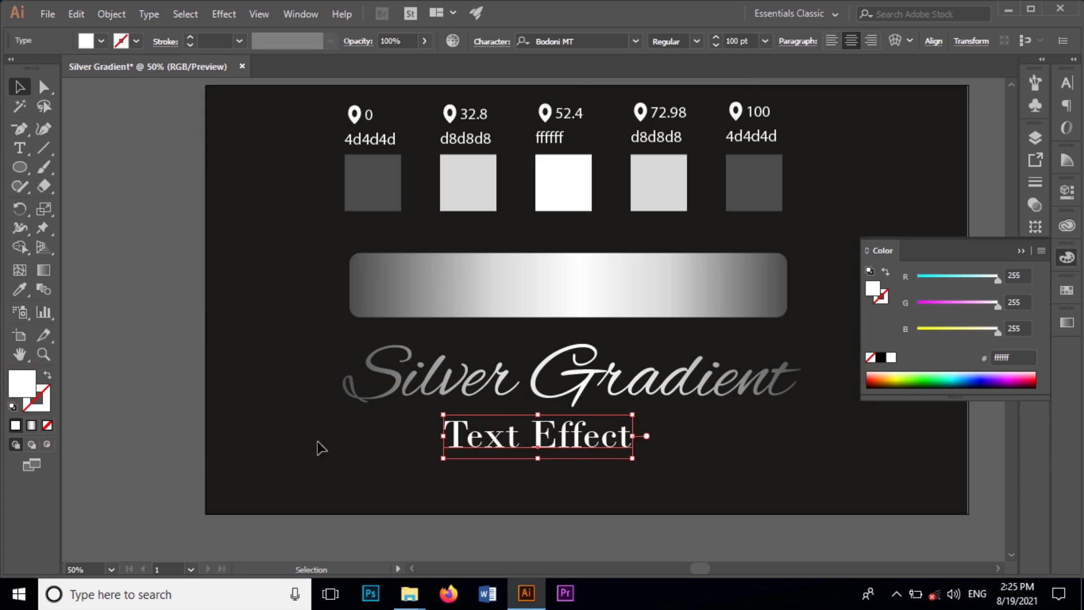
# Step: Move "Text Effect" beneath the word "Gradient" so its right edge lines up with the title's right end, and deselect it
pyautogui.moveTo(596, 443); pyautogui.dragTo(761, 437)
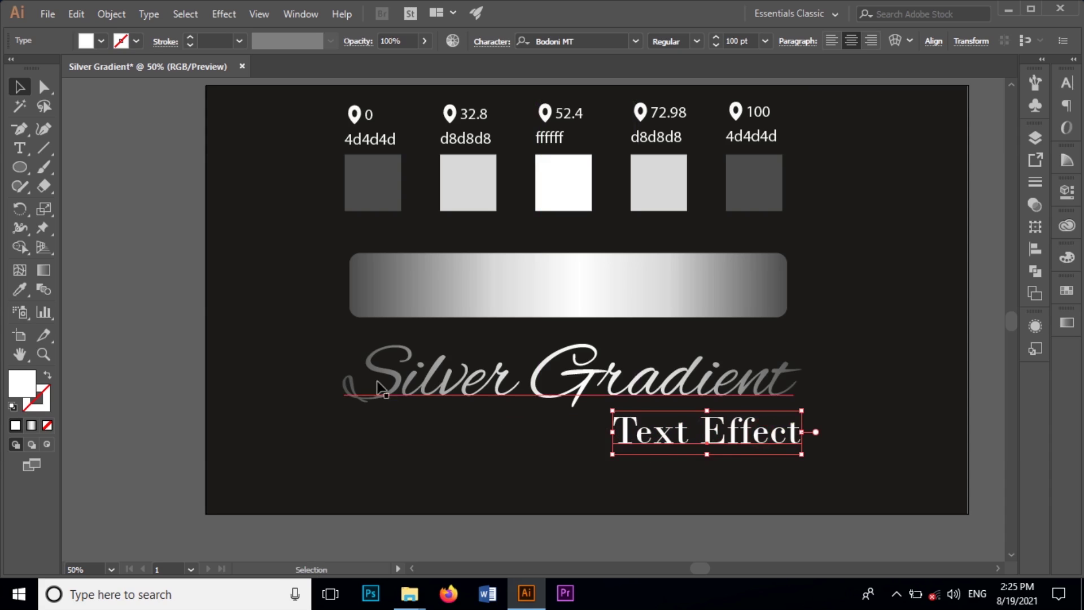
pyautogui.click(180, 284)
pyautogui.scroll(3, 253, 395)
pyautogui.scroll(1, 253, 394)
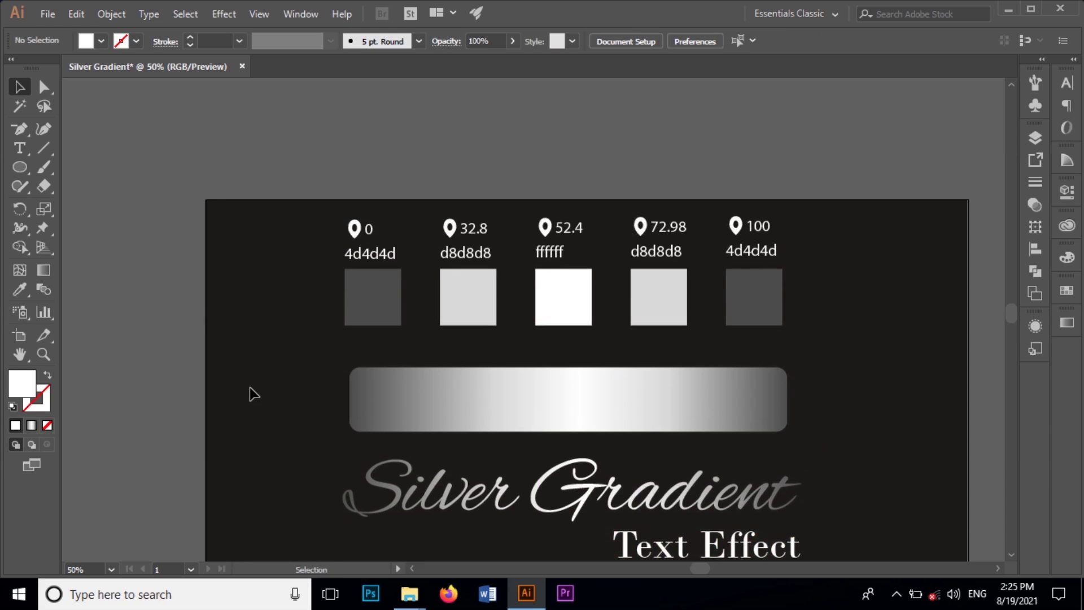
pyautogui.scroll(-4, 254, 395)
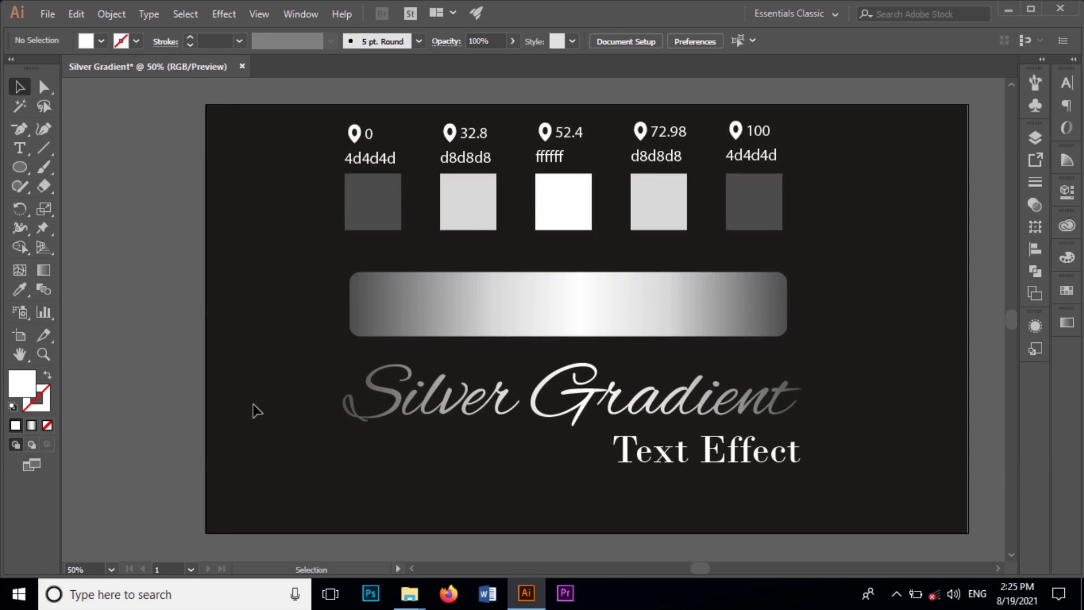